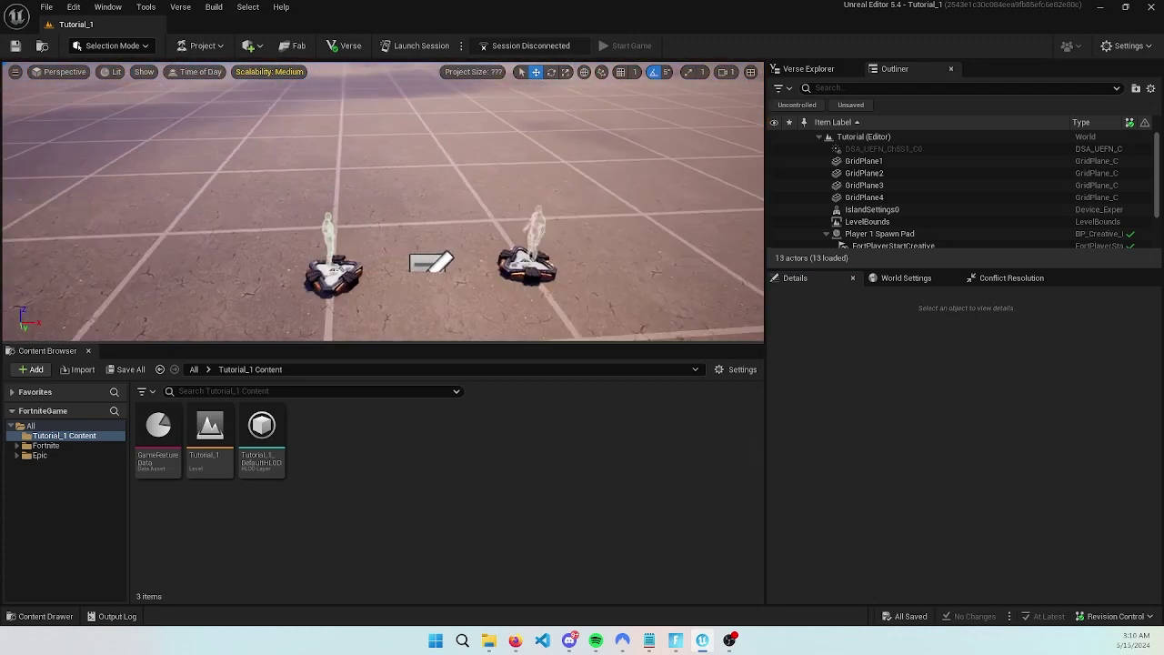
key("s")
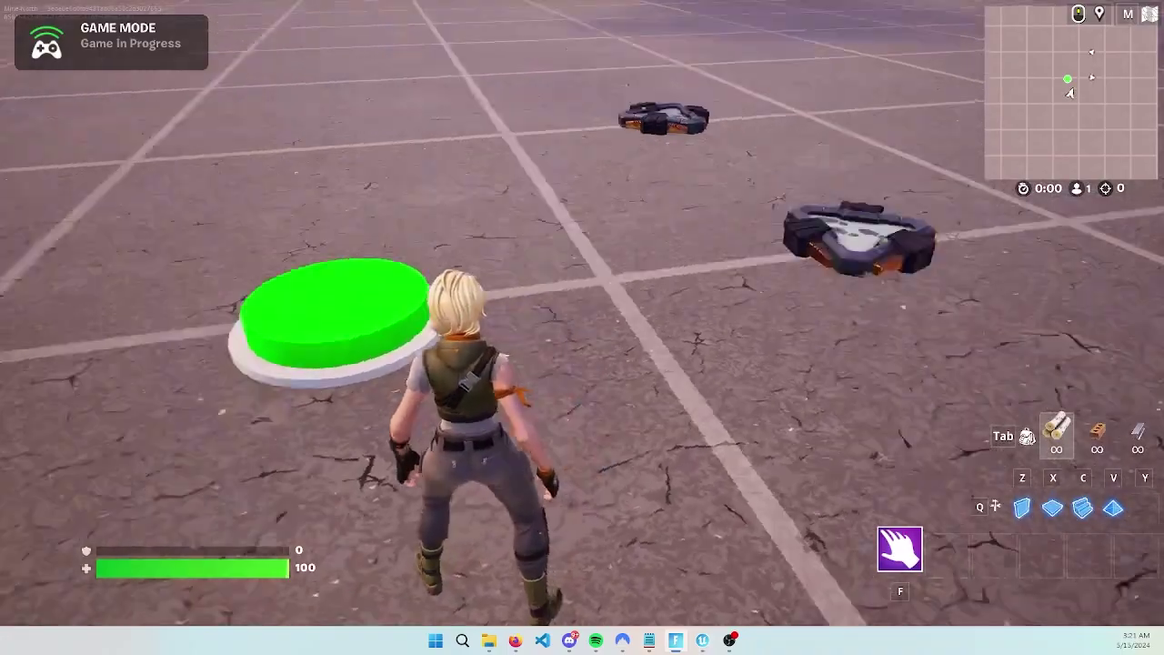
key("w")
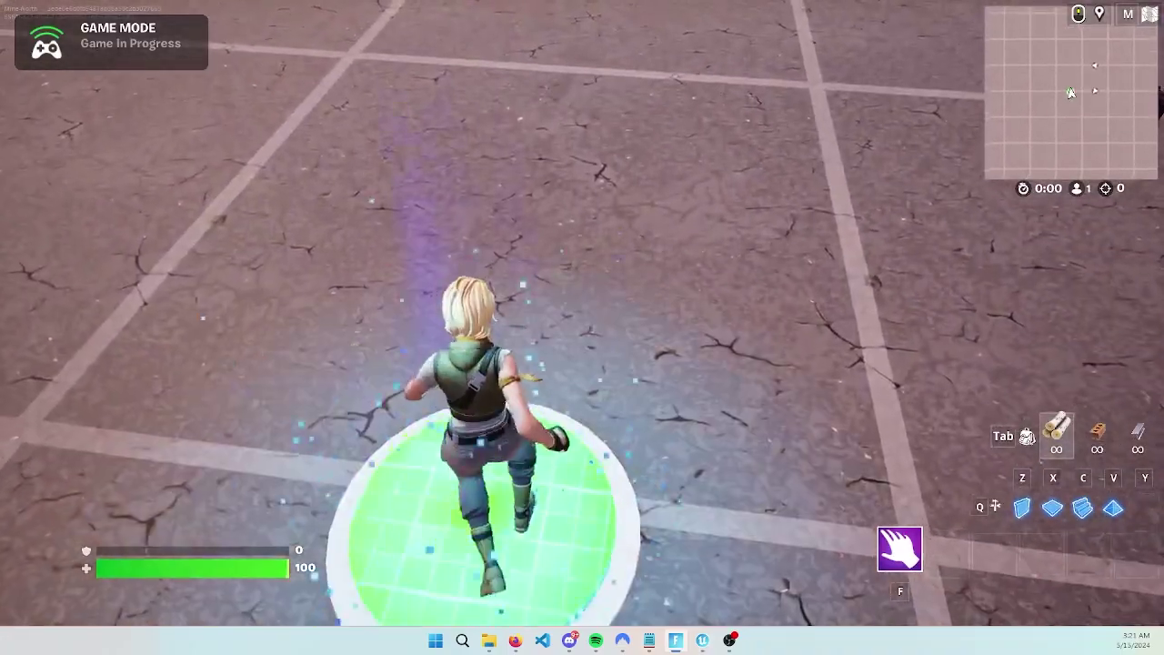
key("s")
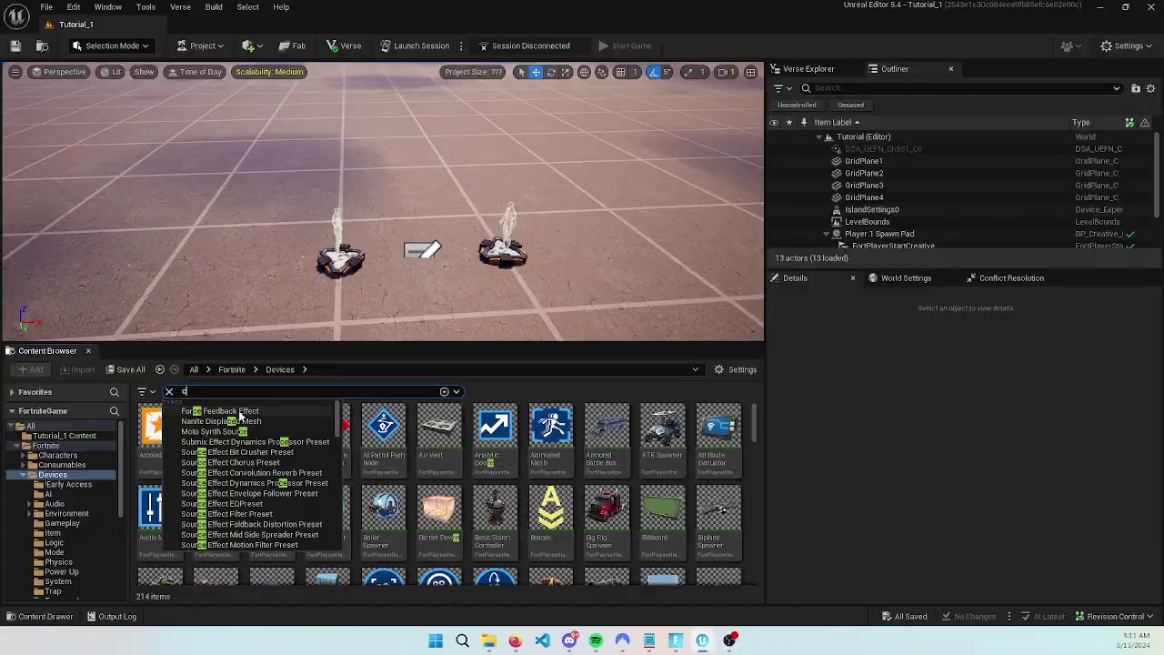
Find the Cinematic Sequence Device and the Trigger device and place both on the ground near the player spawn pads
type("cine")
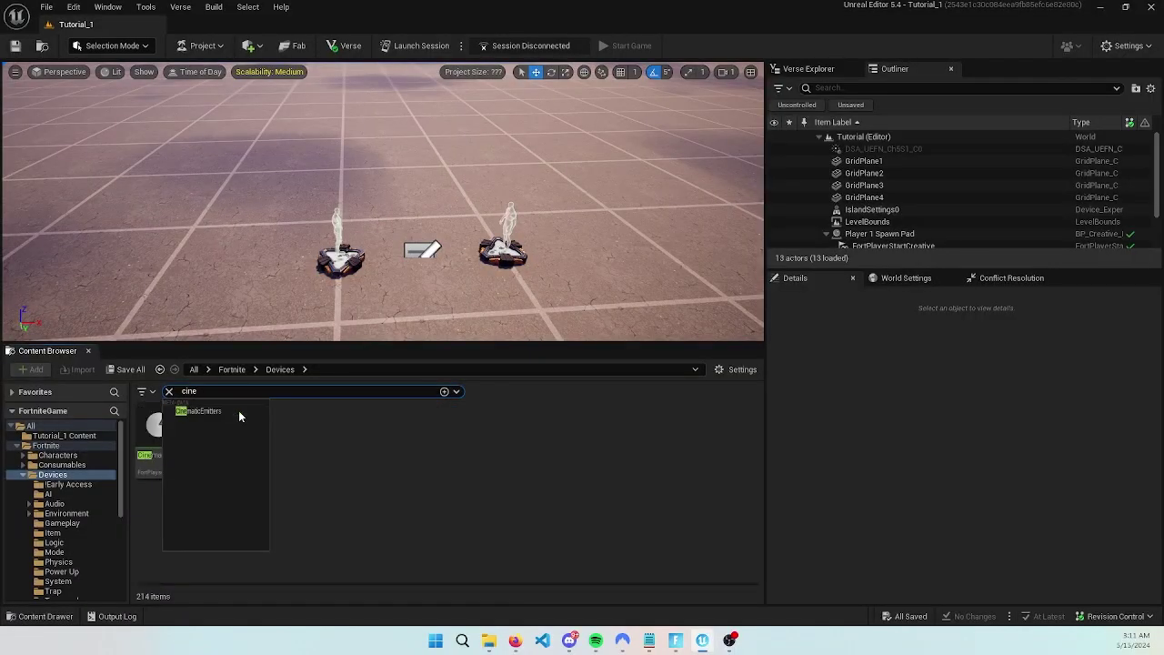
left_click(329, 472)
left_click_drag(174, 445, 382, 255)
left_click_drag(414, 211, 422, 161)
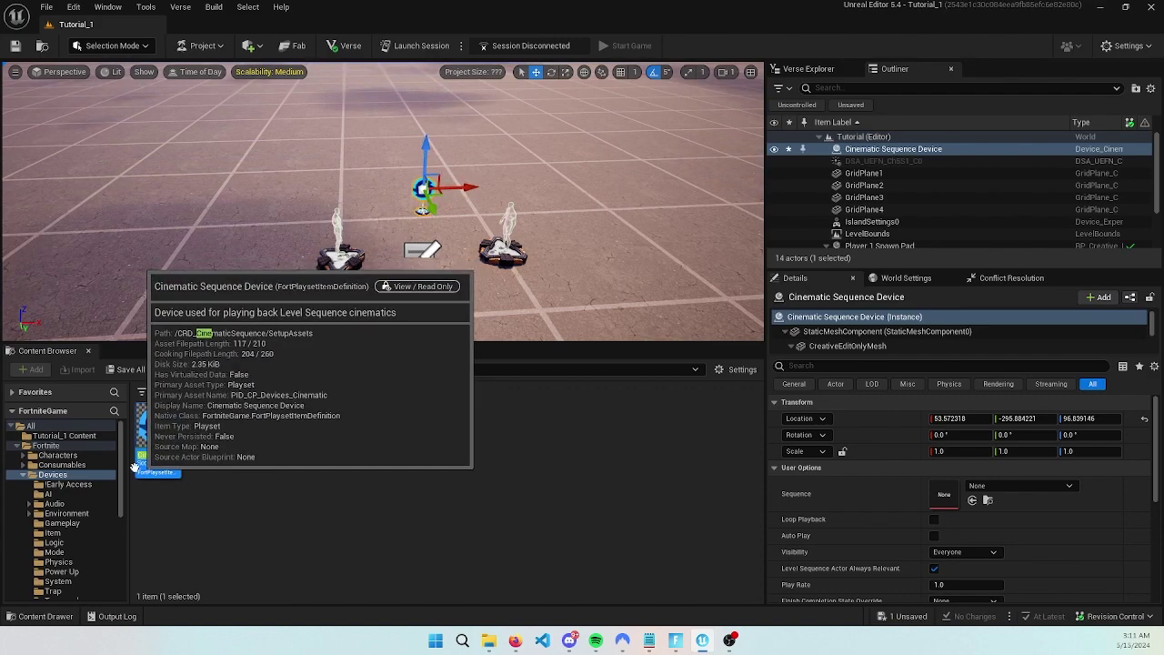
type("rigger")
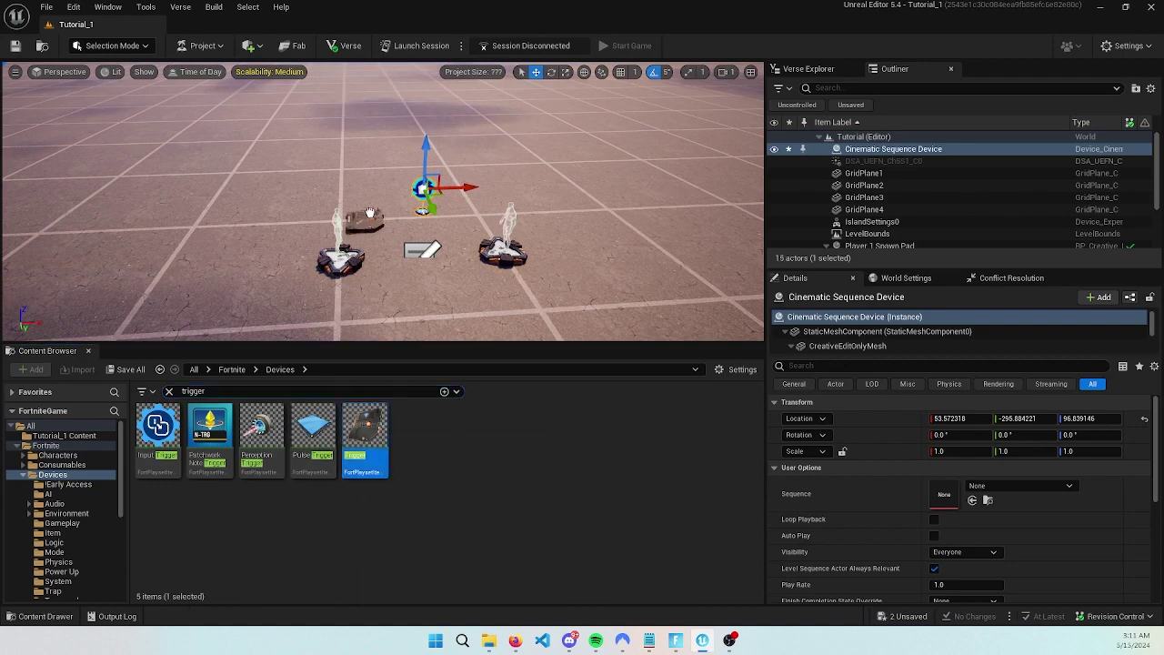
left_click_drag(343, 211, 336, 210)
Add two cylinder shapes on the ground in a row beside the Trigger device
left_click(260, 47)
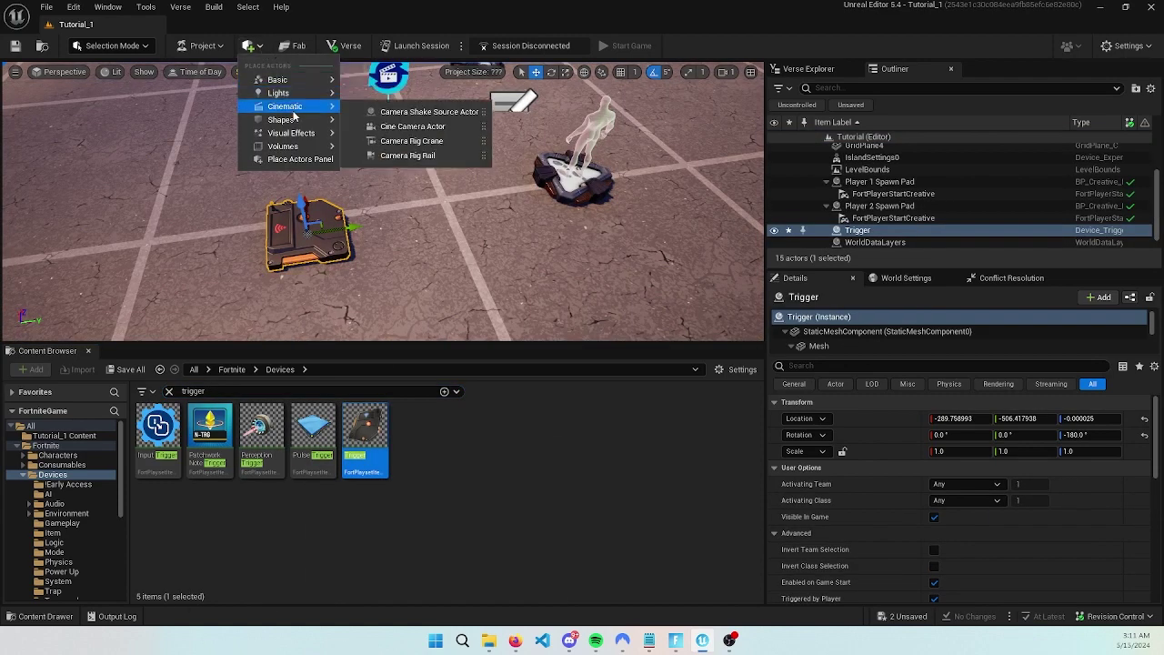
mouse_move(303, 126)
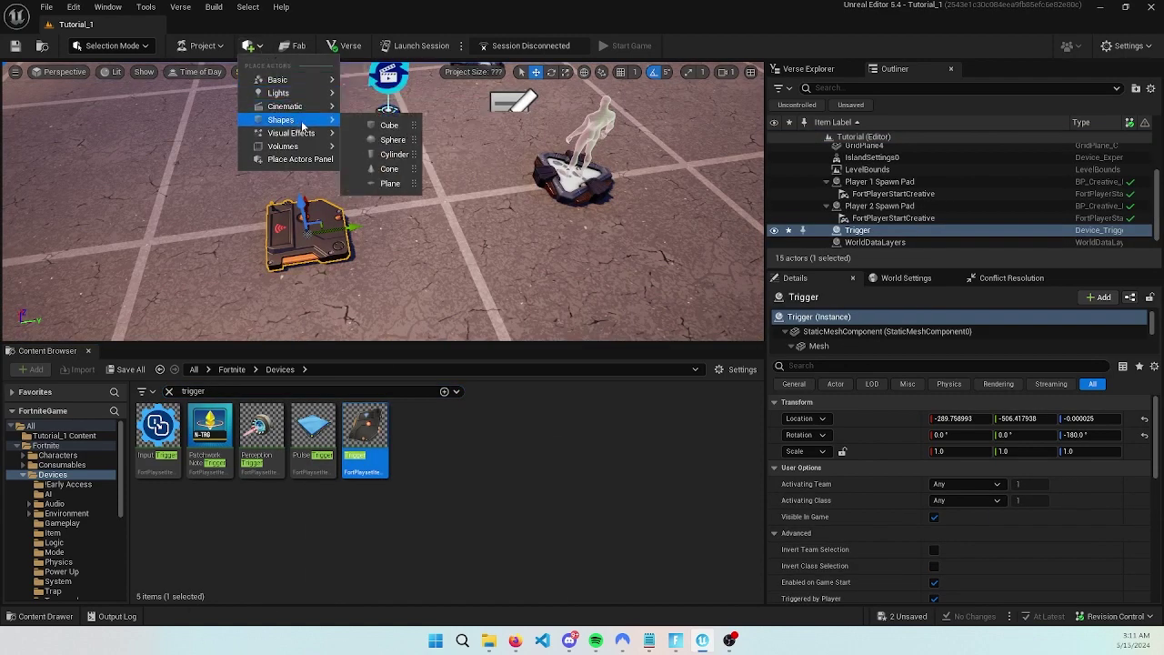
left_click(394, 155)
left_click_drag(383, 167, 226, 181)
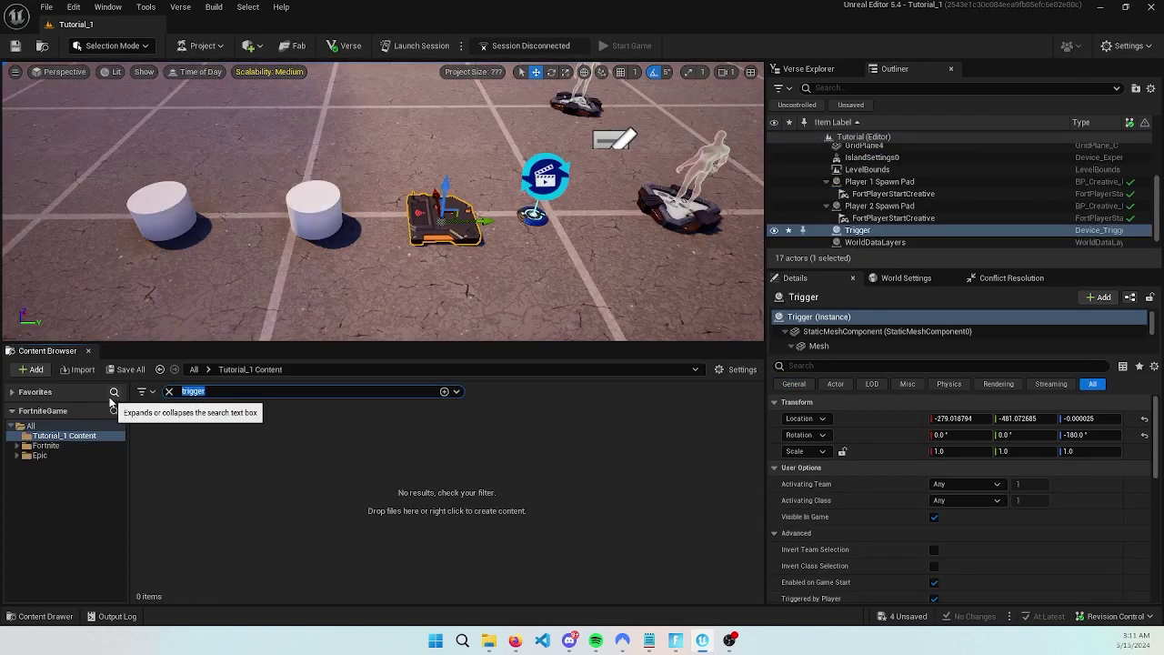
Clear the asset search and create a new Level Sequence in the Tutorial_1 Content folder
key("BackSpace")
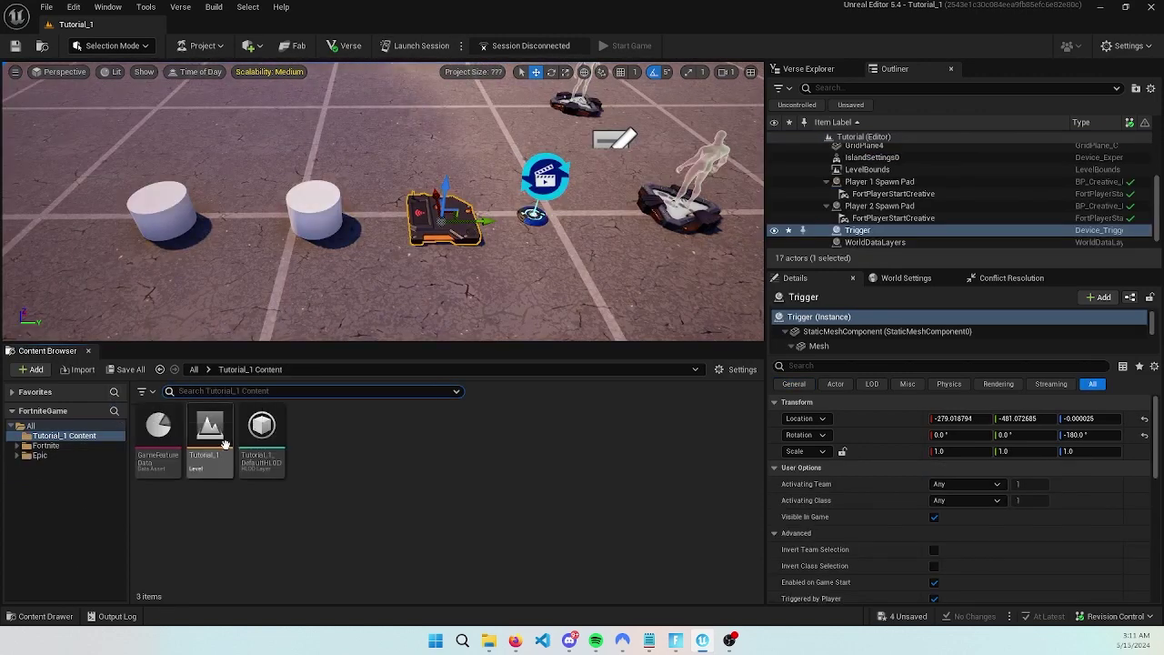
right_click(424, 494)
mouse_move(488, 344)
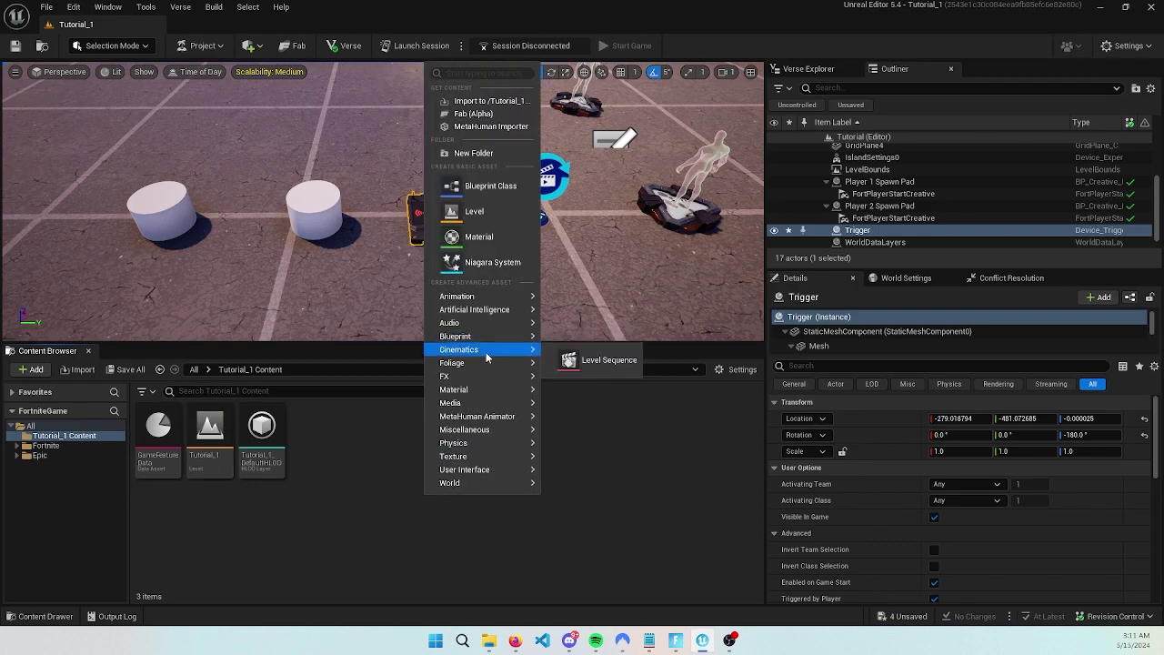
left_click(621, 360)
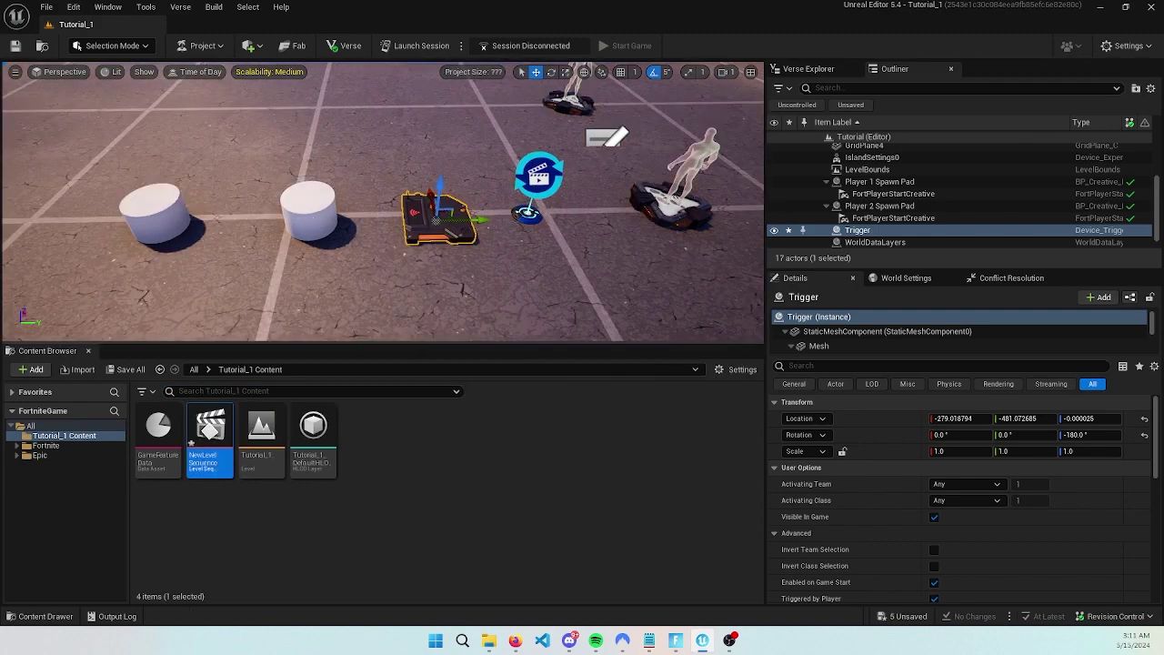
Create a new material with its default name in the Tutorial_1 Content folder and open it for editing
right_click(429, 466)
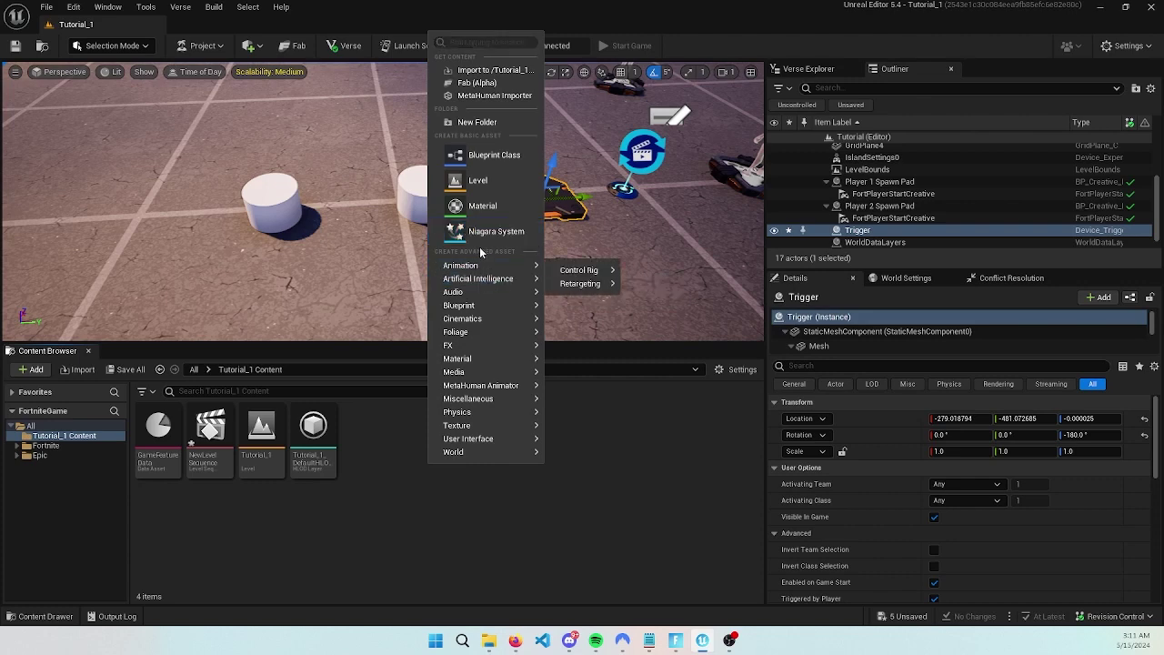
left_click(482, 206)
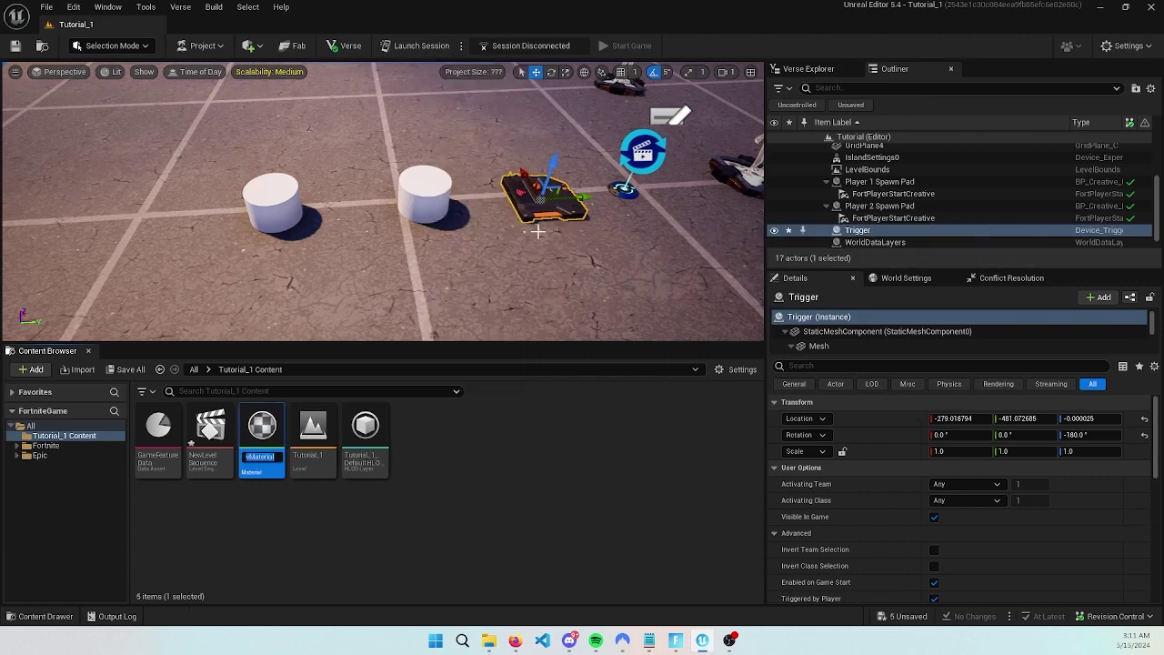
double_click(264, 427)
Add a four-component constant vector node to the material graph and connect its output to Base Color
right_click(453, 261)
type("Const")
left_click(492, 324)
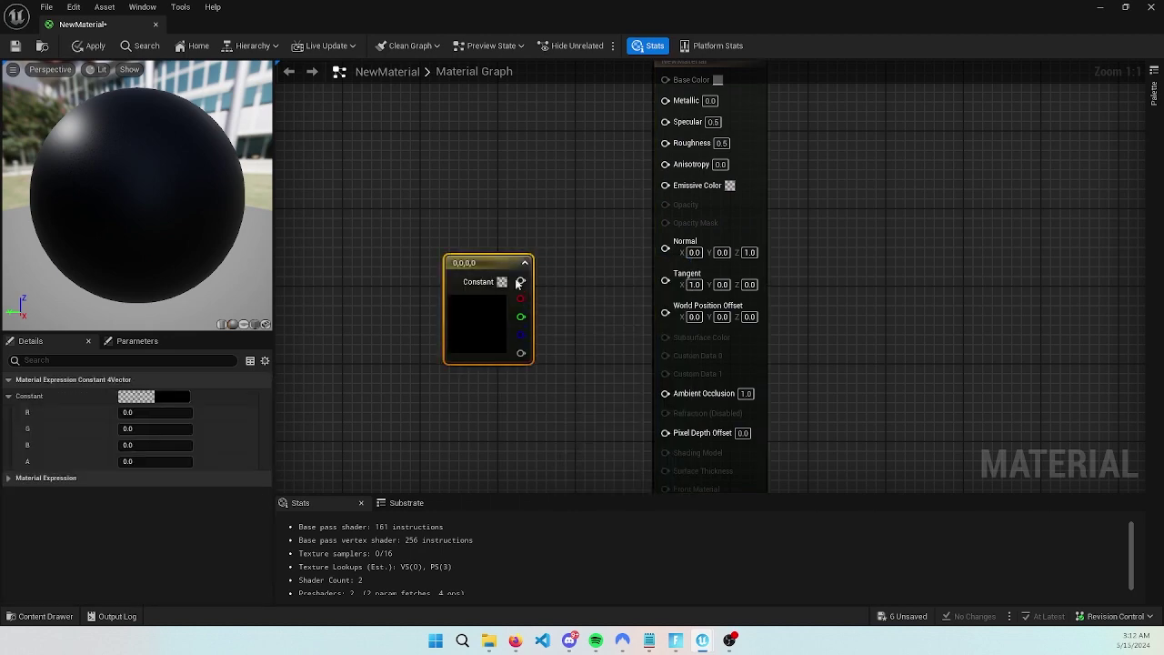
left_click_drag(500, 262, 457, 186)
right_click_drag(521, 190, 531, 257)
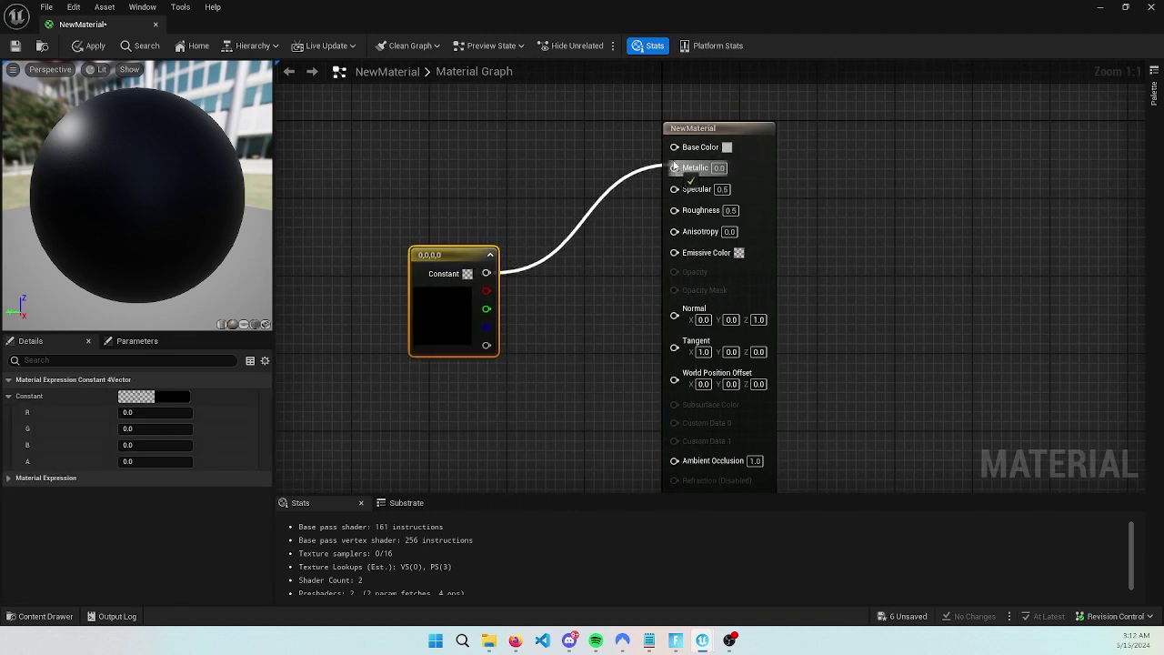
left_click_drag(673, 161, 674, 147)
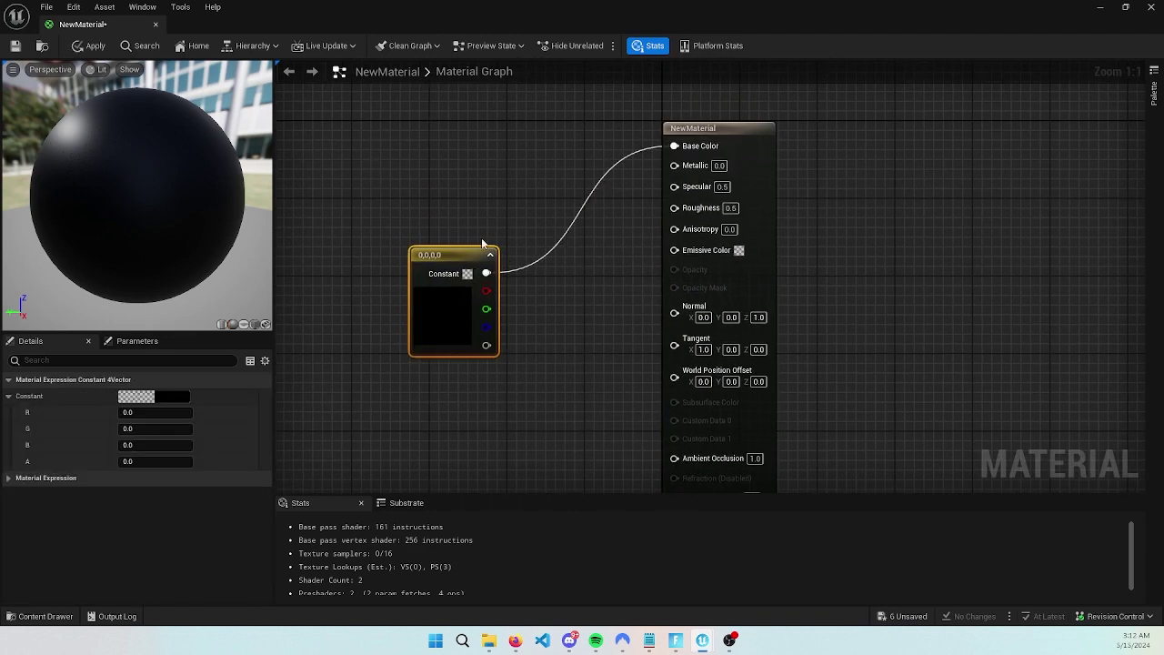
Set the constant vector to green (0,1,0,0), save the material and close its editor
left_click(386, 422)
key("ctrl+s")
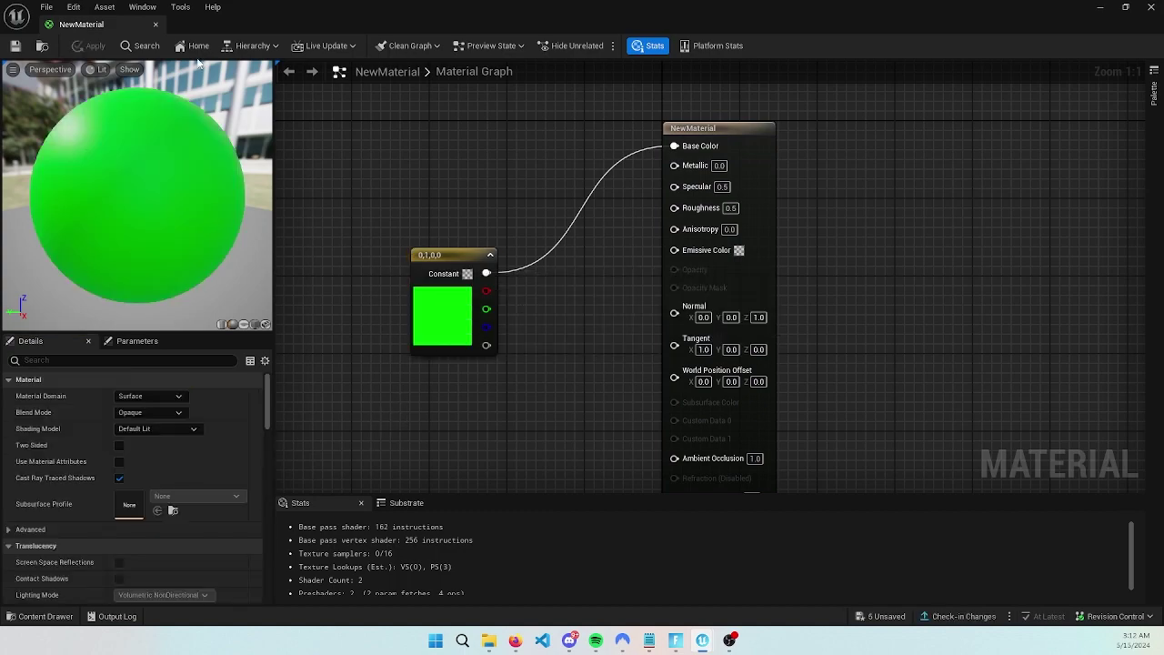
left_click(157, 25)
Delete the white cylinder closest to the Trigger device
right_click_drag(382, 218, 362, 219)
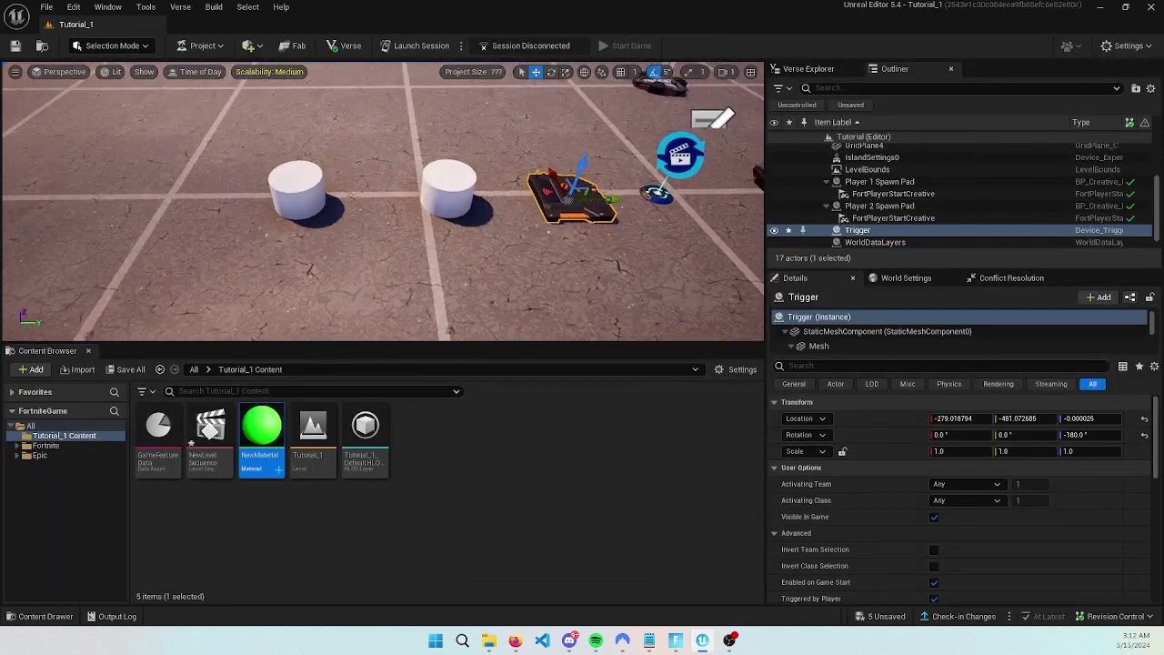
key("w")
right_click_drag(563, 291, 577, 262)
key("s")
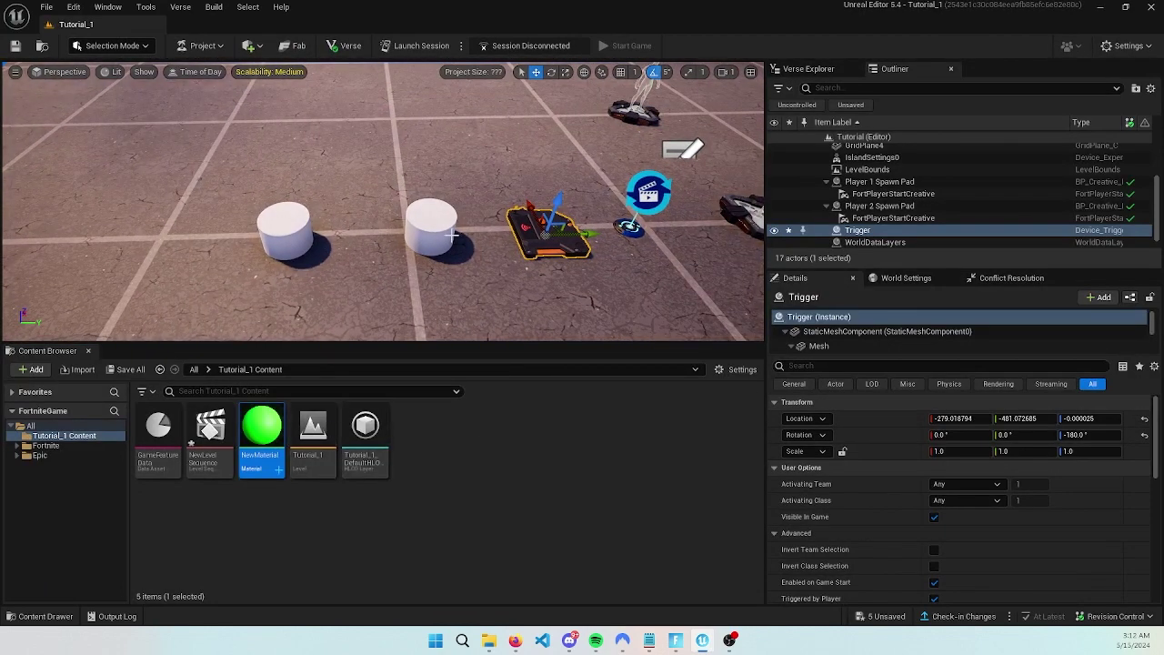
left_click(432, 230)
key("Delete")
Move the remaining cylinder closer to the Trigger device and duplicate it in place
left_click(280, 238)
left_click_drag(328, 240, 413, 244)
key("ctrl+d")
Flatten the duplicated Cylinder3 and widen it into a low base ring around the original cylinder
key("w")
mouse_move(388, 198)
right_mouse_down()
mouse_move(473, 211)
mouse_move(388, 197)
right_mouse_up()
key("a")
key("d")
key("a")
key("d")
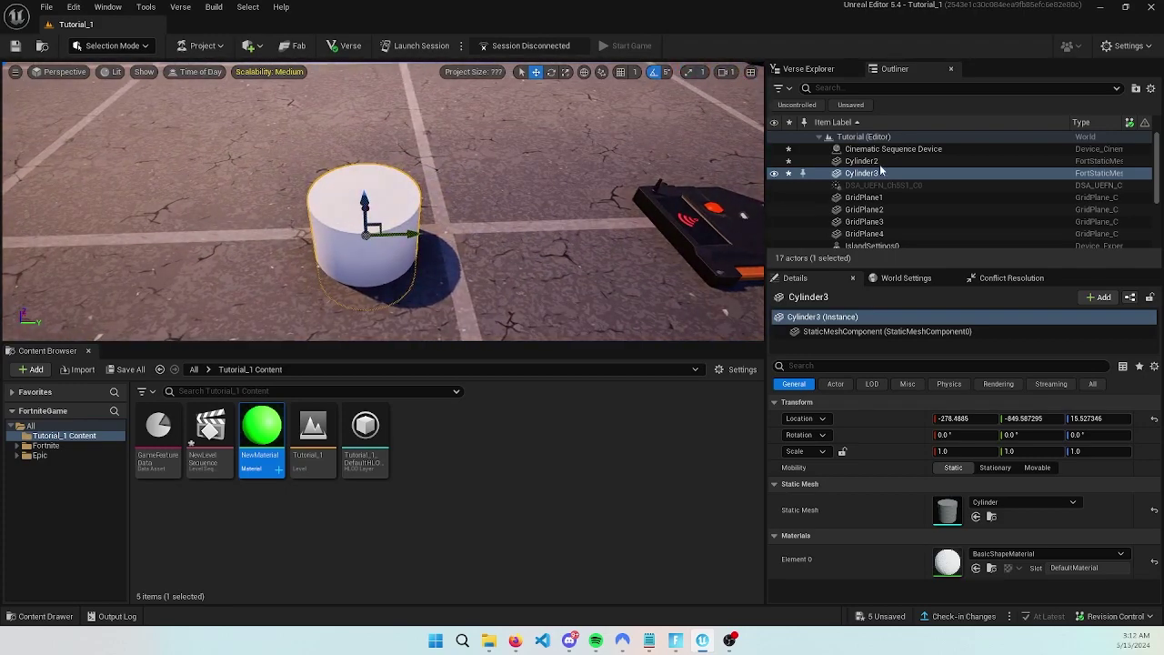
left_click(879, 163)
left_click(882, 175)
left_click(874, 164)
left_click(859, 173)
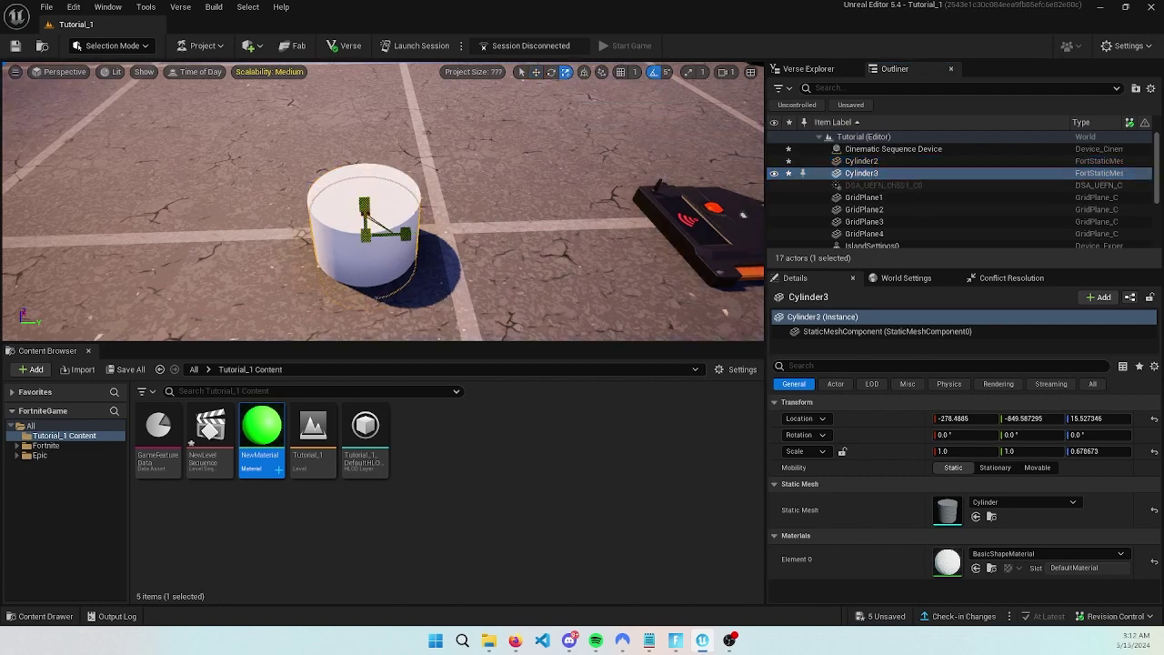
right_click_drag(382, 218, 236, 137)
key("f")
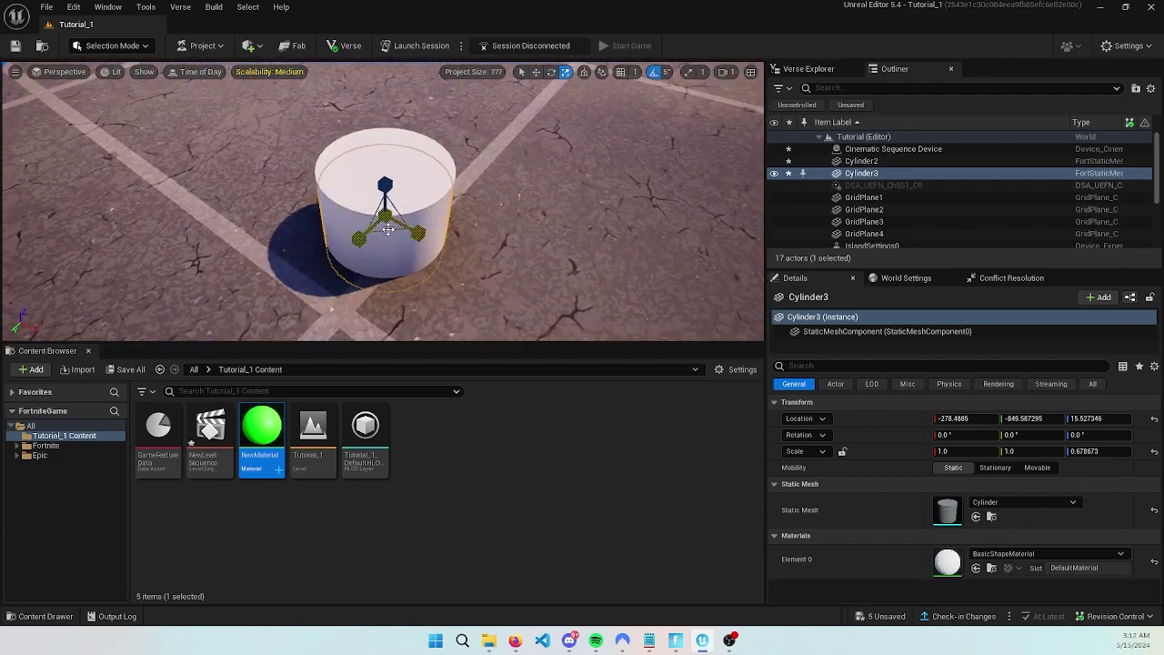
left_click_drag(388, 229, 385, 258)
right_click_drag(382, 286, 483, 285)
right_click_drag(379, 247, 482, 246)
Apply the green NewMaterial to the inner cylinder, Cylinder2
left_click(468, 184)
mouse_move(536, 178)
right_mouse_down()
mouse_move(566, 167)
mouse_move(551, 174)
mouse_move(558, 187)
right_mouse_up()
scroll(538, 190, "up", 5)
scroll(538, 191, "down", 6)
scroll(538, 198, "up", 2)
left_click_drag(262, 425, 951, 560)
mouse_move(442, 275)
right_mouse_down()
mouse_move(532, 278)
mouse_move(391, 264)
mouse_move(387, 228)
mouse_move(452, 273)
right_mouse_up()
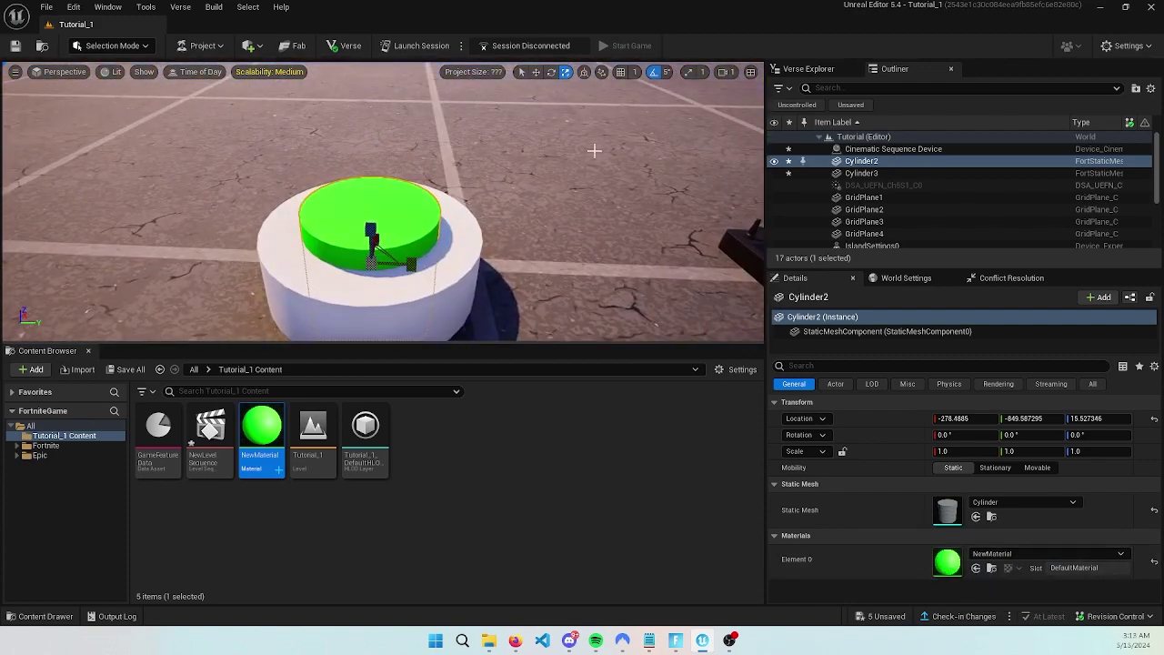
Scale the green cylinder to about 1.35 in X and Y and 1.09 in Z so it nearly fills the white base
left_click(533, 77)
left_click(371, 294)
left_click(389, 217)
right_click_drag(384, 240, 332, 223)
left_click_drag(321, 220, 352, 221)
left_click_drag(293, 187, 293, 180)
right_click_drag(309, 187, 426, 189)
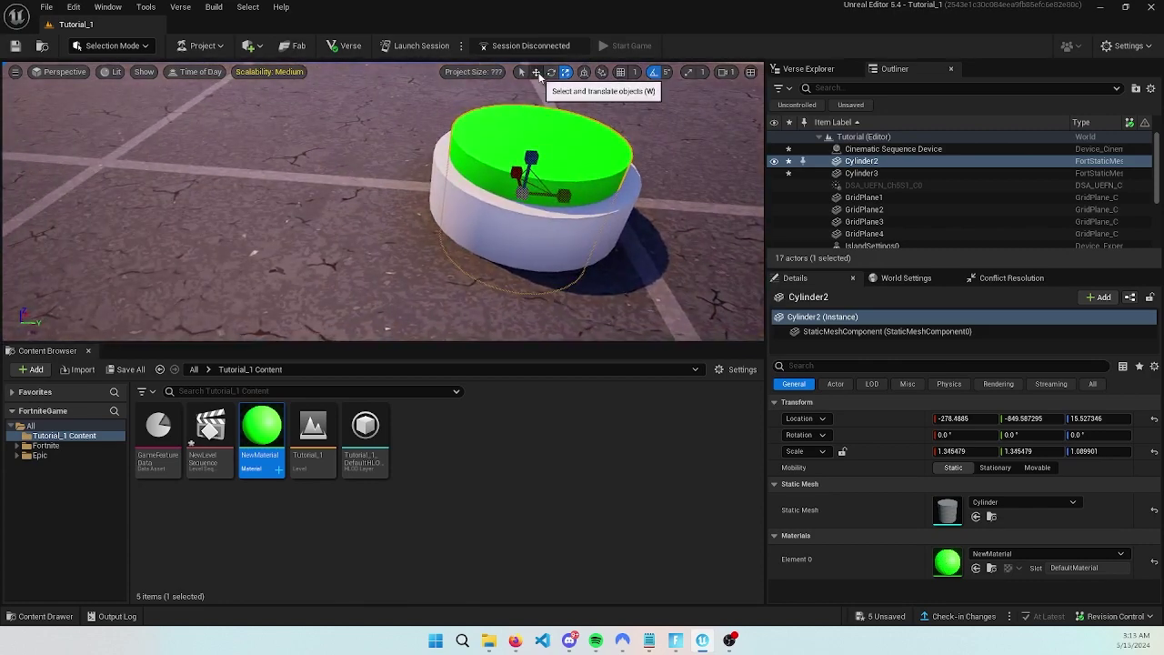
Move the green cylinder and its white base together onto the Trigger device and centre them over it
left_click(539, 77)
right_click_drag(500, 145, 564, 128)
left_click(349, 292, "shift")
left_click_drag(343, 230, 639, 241)
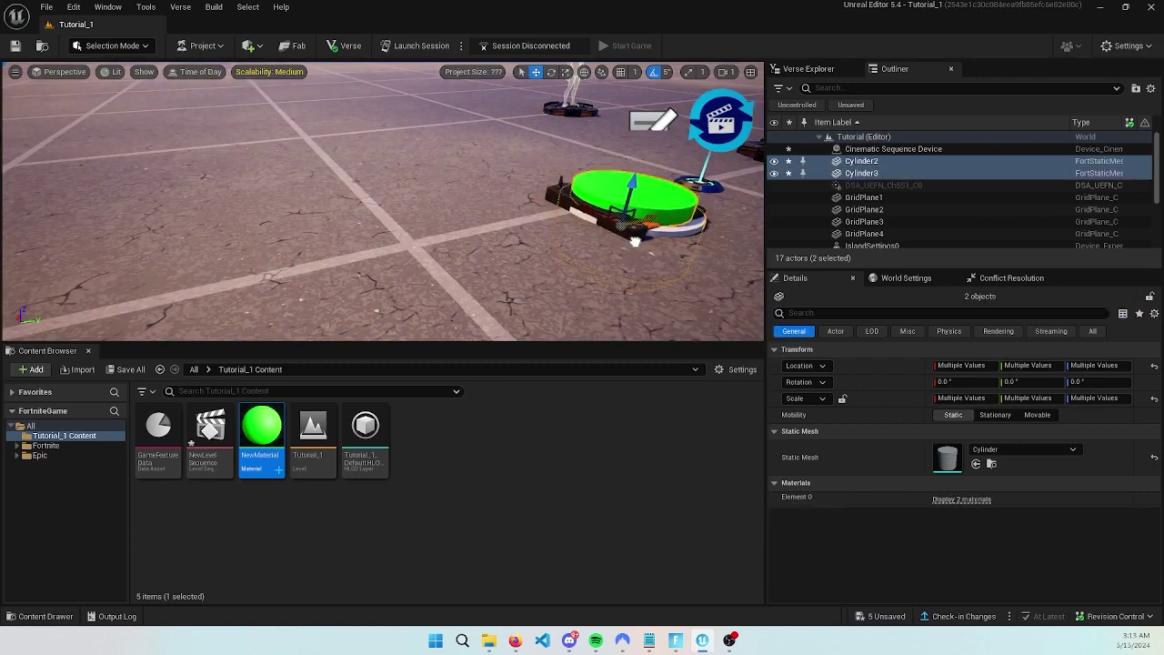
key("w")
right_click_drag(635, 241, 668, 255)
left_click_drag(515, 221, 499, 225)
right_click_drag(500, 224, 537, 222)
left_click_drag(460, 253, 455, 254)
right_click_drag(484, 240, 523, 223)
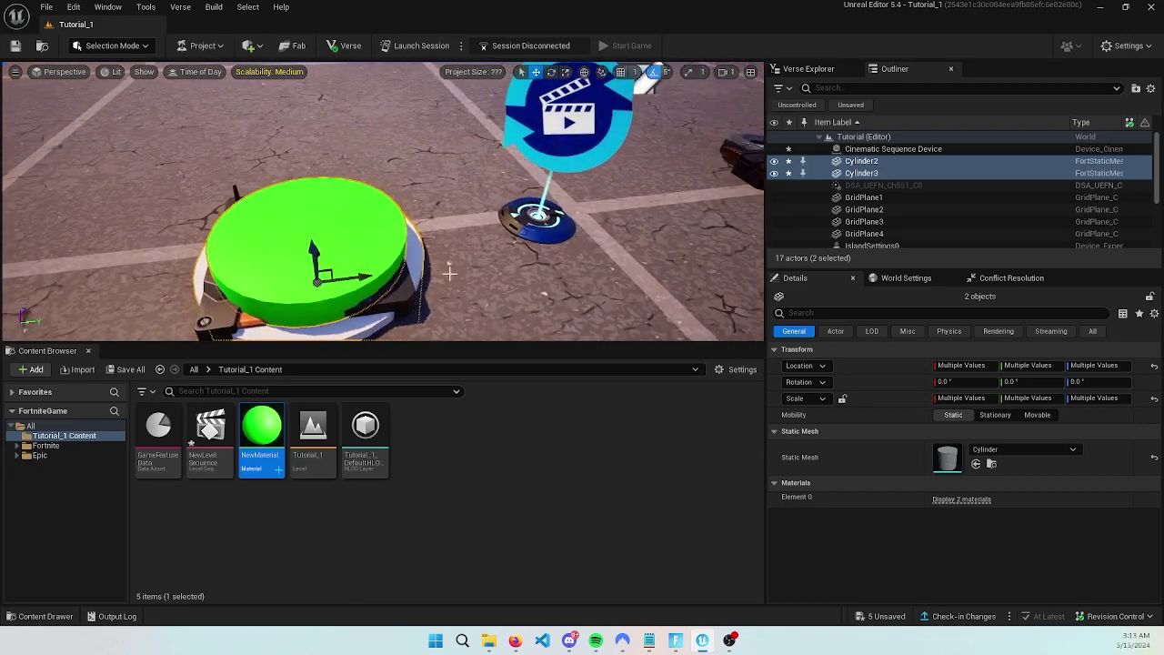
right_click_drag(421, 294, 432, 294)
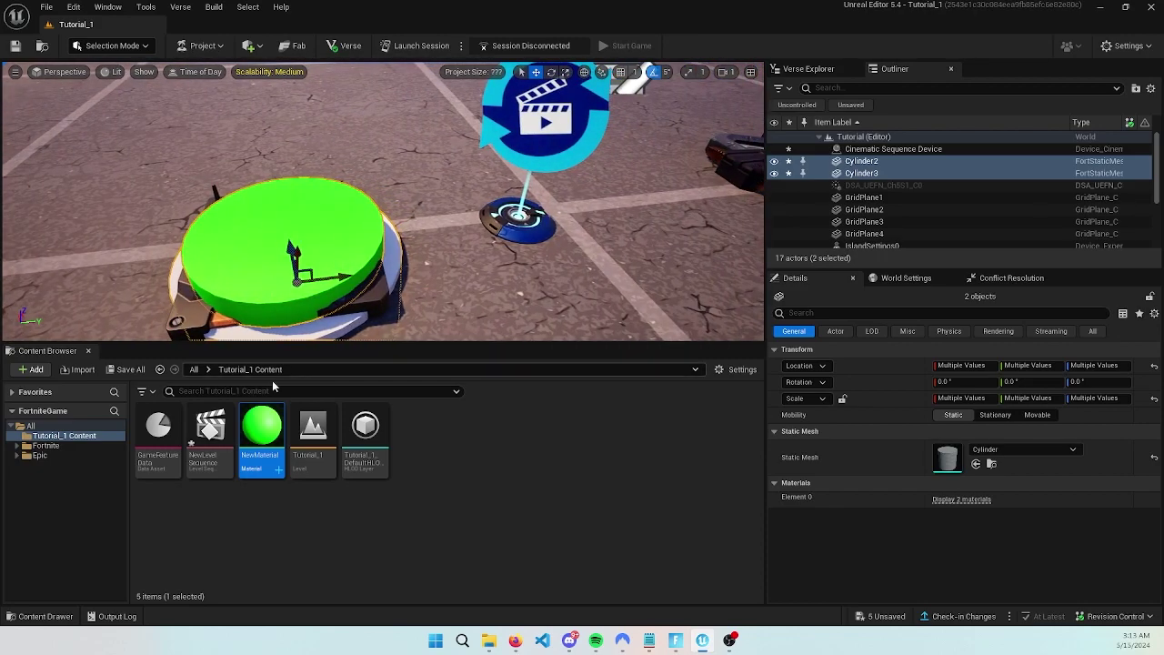
Assign NewLevelSequence as the sequence of the Cinematic Sequence Device
left_click(371, 516)
left_click(367, 292)
right_click_drag(390, 314, 400, 314)
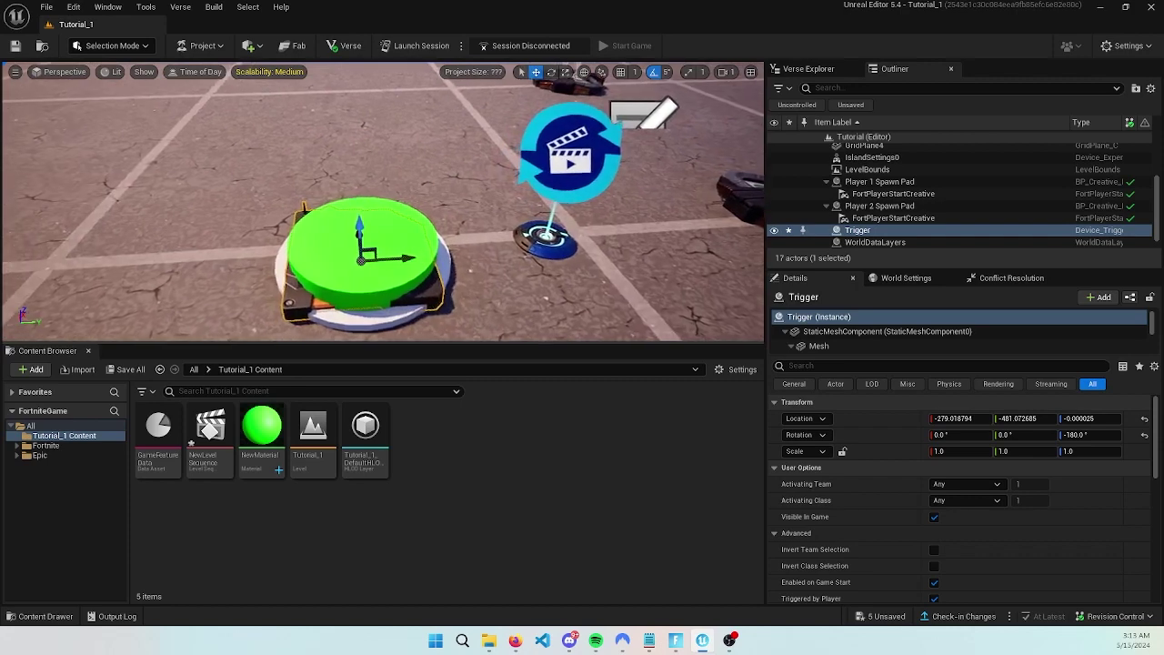
left_click(402, 264)
left_click(550, 251)
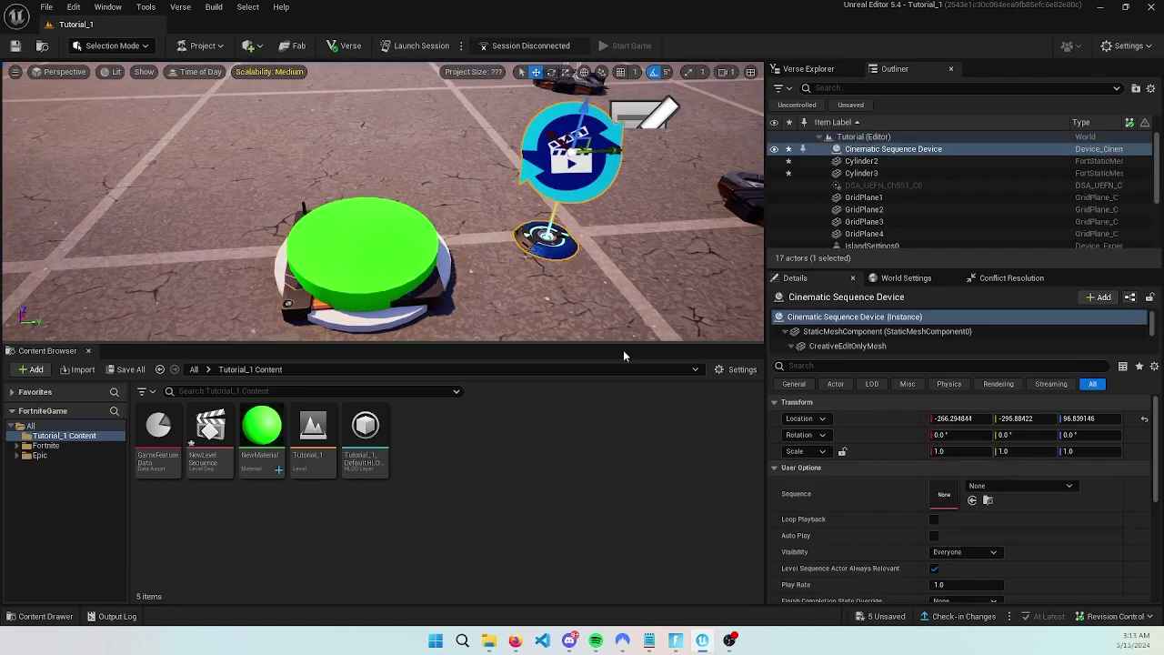
left_click_drag(210, 428, 944, 492)
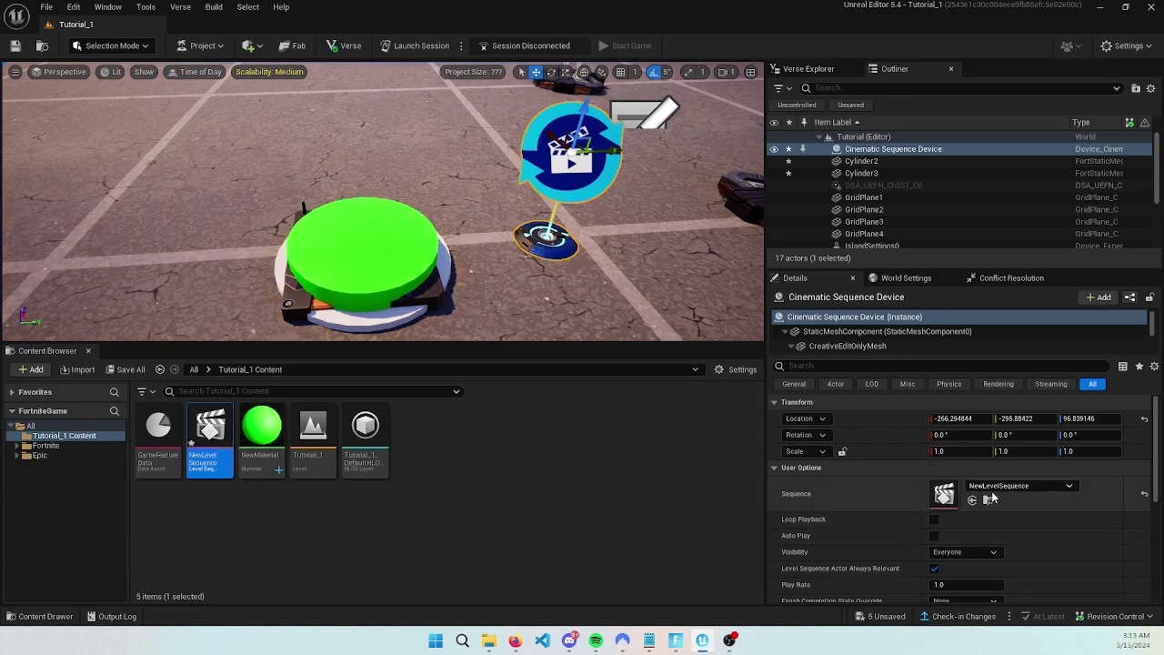
Try binding the Cinematic Sequence Device's Play Function to the Trigger picked in the scene, and reset that binding
scroll(1037, 492, "down", 3)
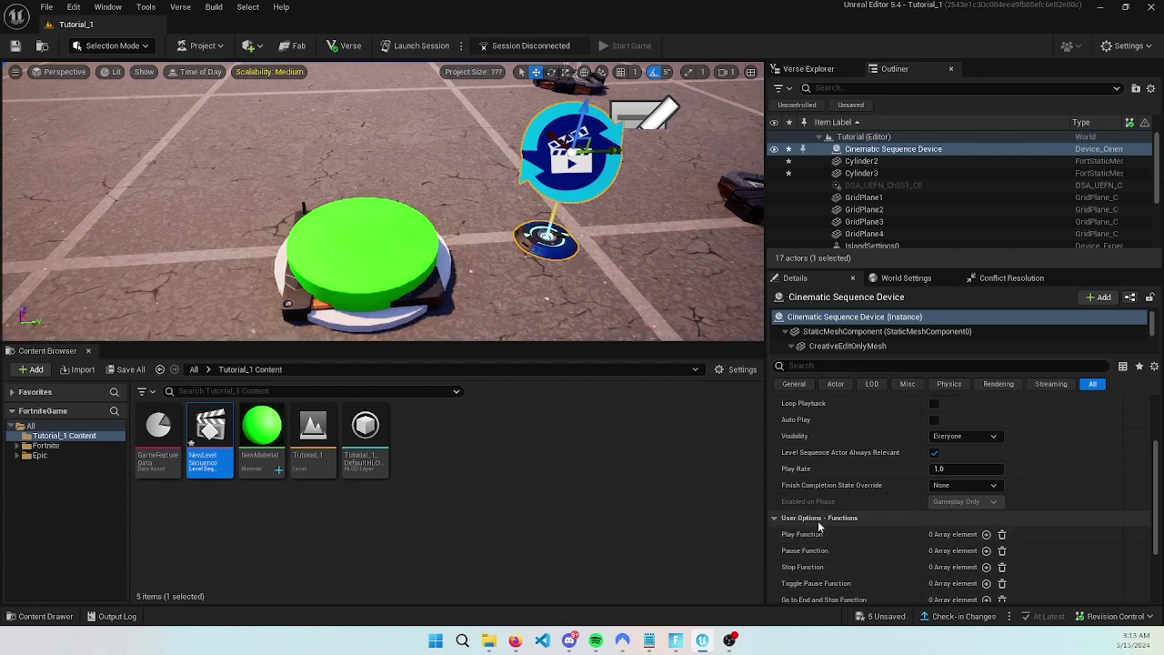
left_click(986, 534)
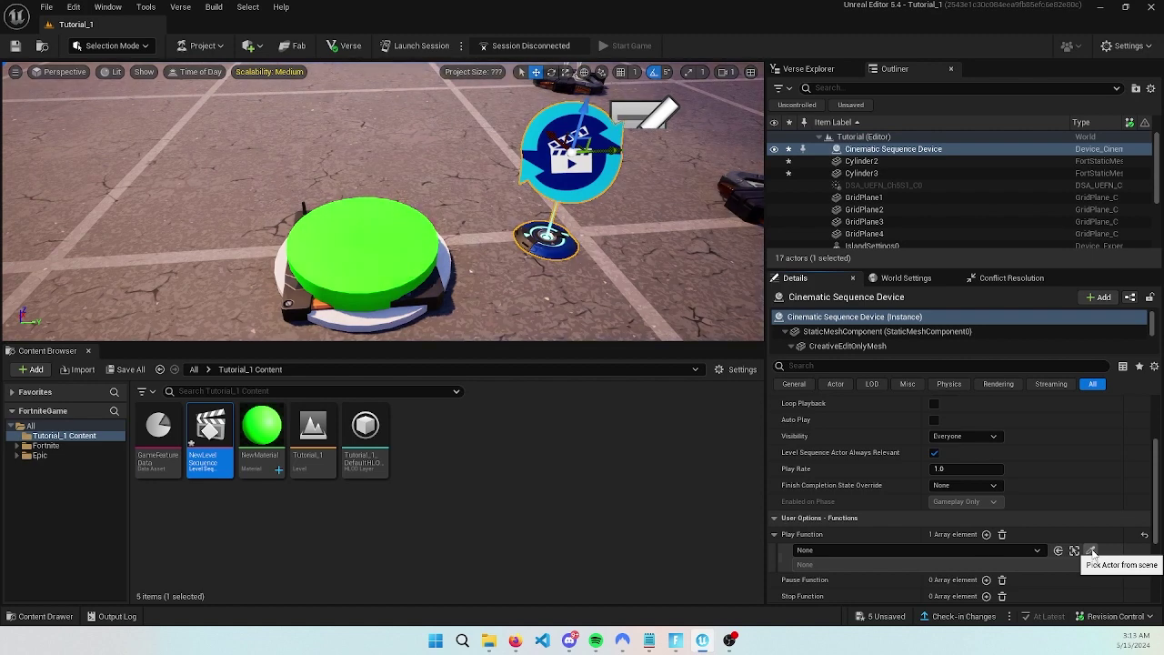
left_click(1091, 551)
left_click(443, 287)
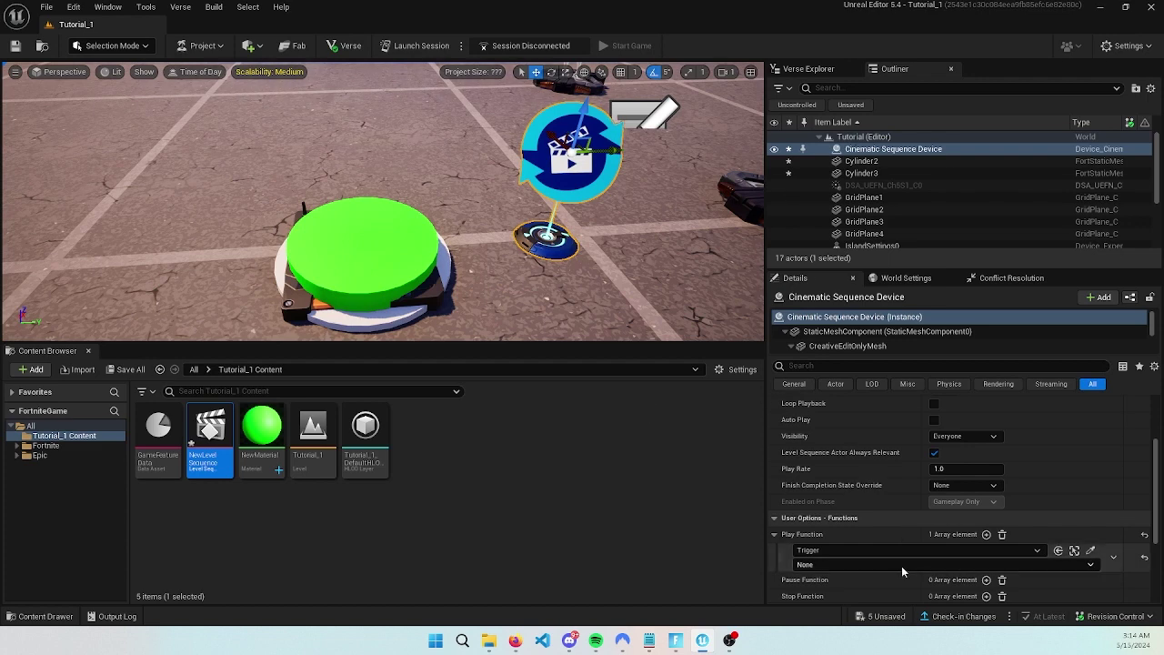
left_click(1146, 535)
Bind the Cinematic Sequence Device's Play Function to the Trigger device's On Triggered event
left_click(986, 534)
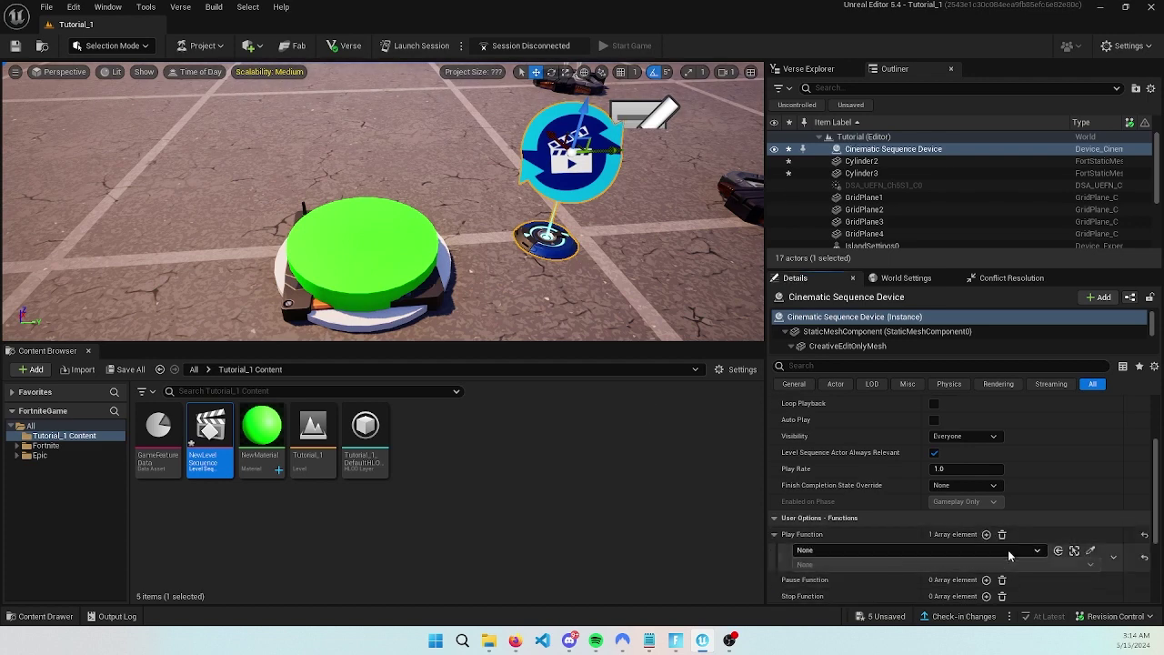
left_click(437, 300)
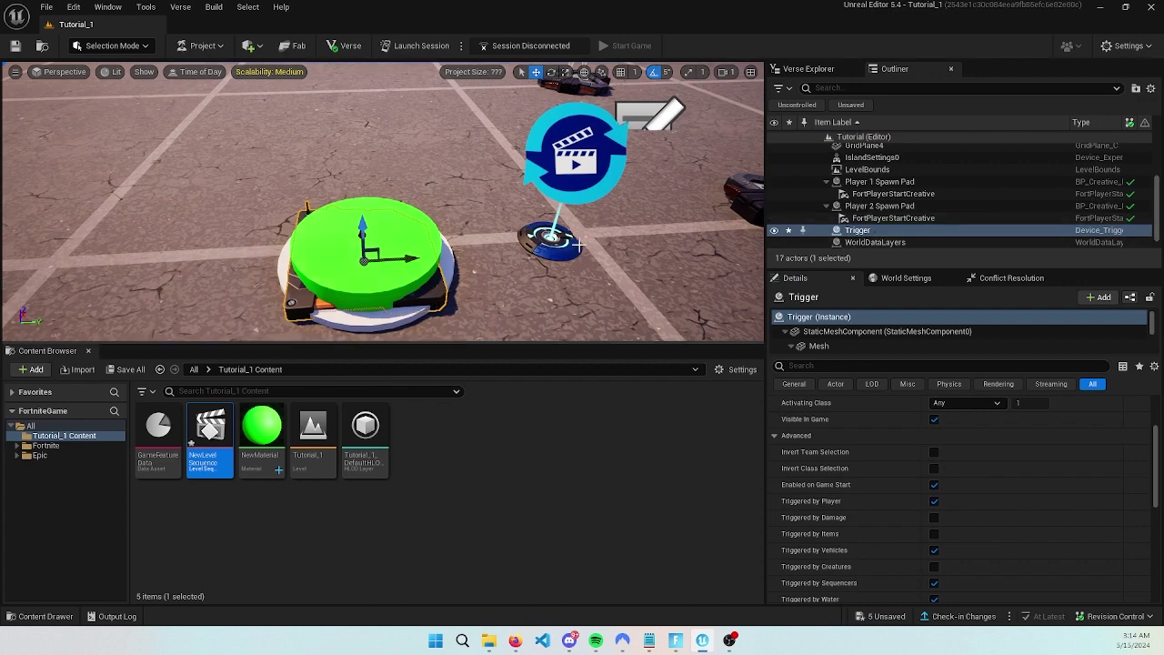
left_click(550, 240)
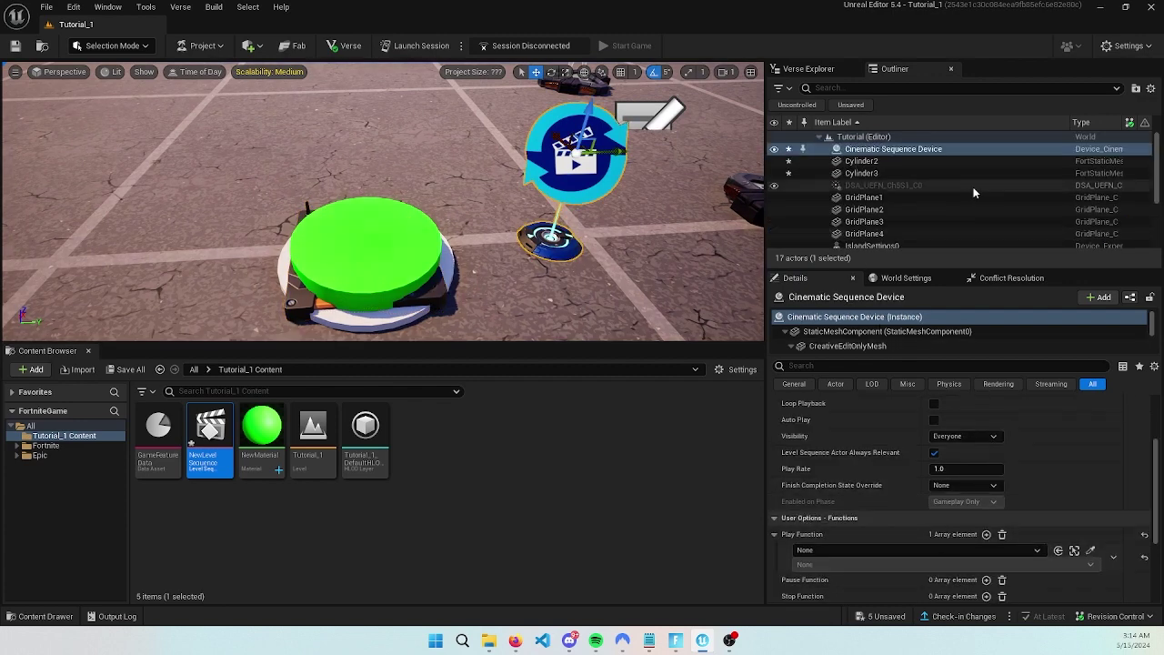
scroll(956, 186, "down", 4)
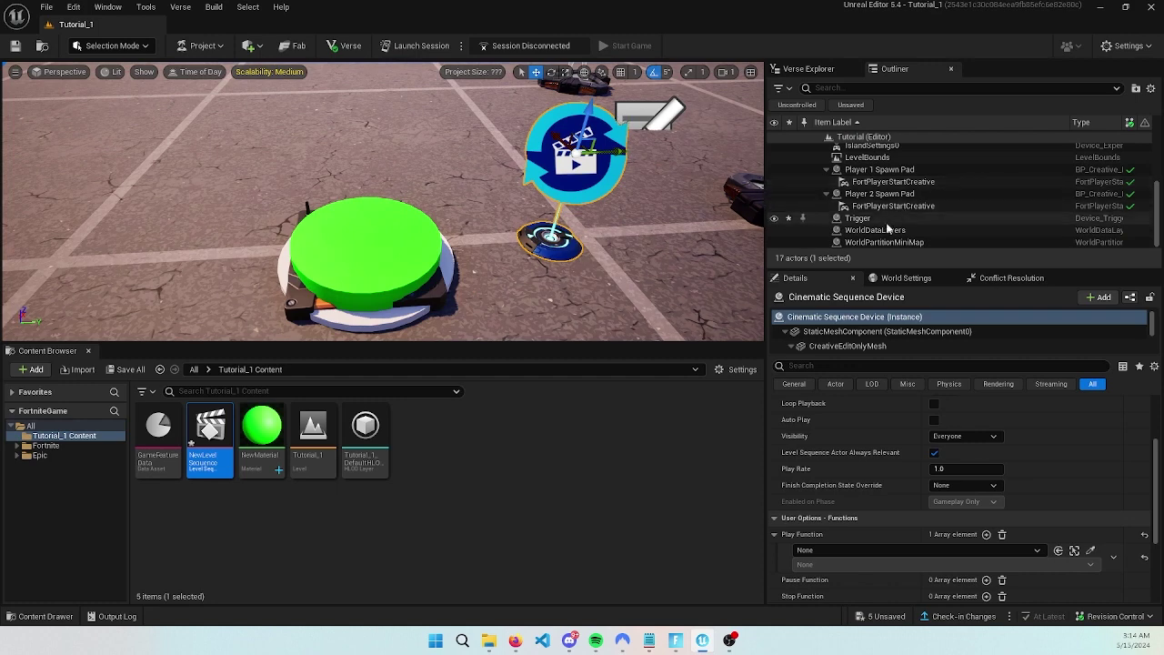
left_click(1037, 550)
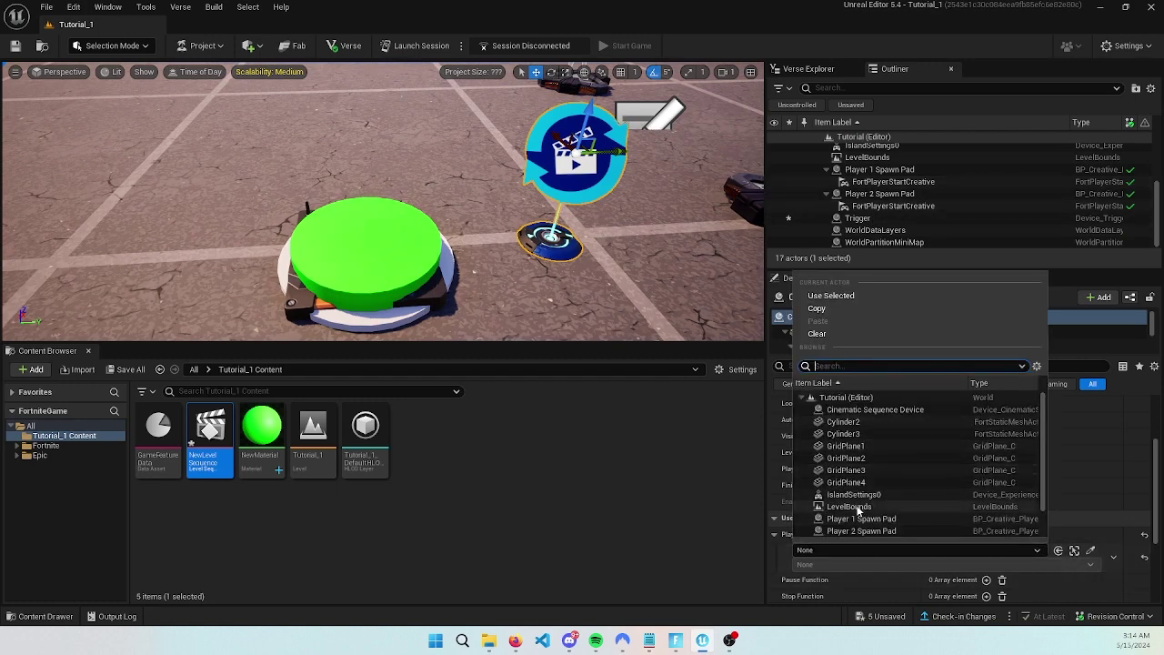
scroll(871, 495, "down", 3)
left_click(857, 506)
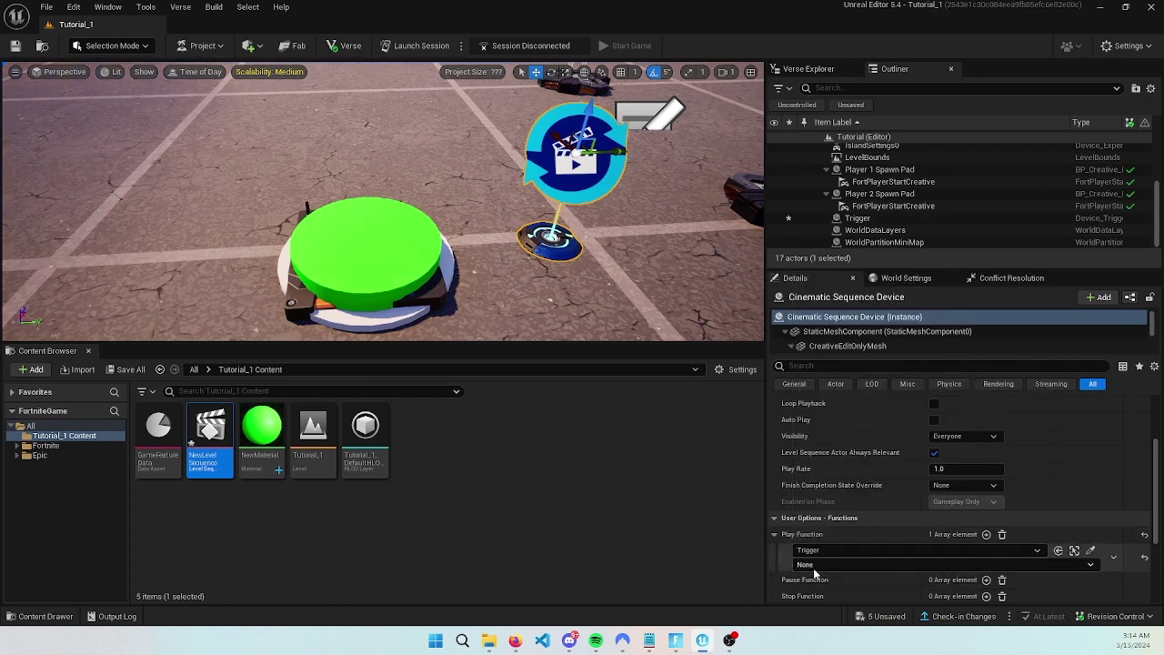
left_click(802, 568)
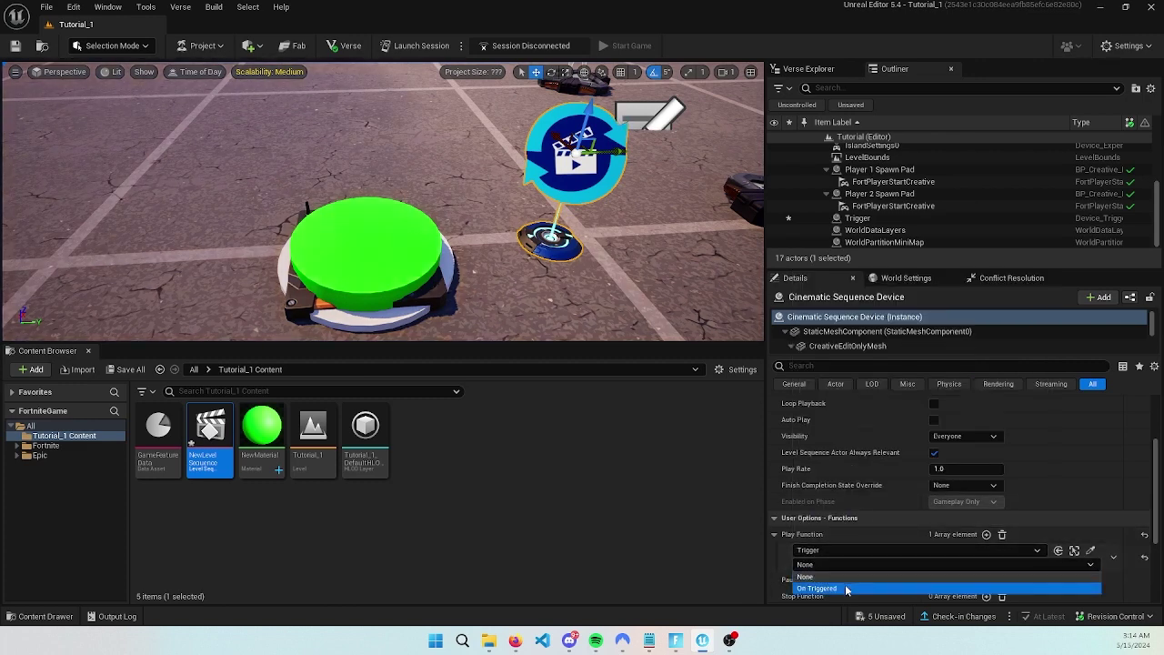
left_click(829, 589)
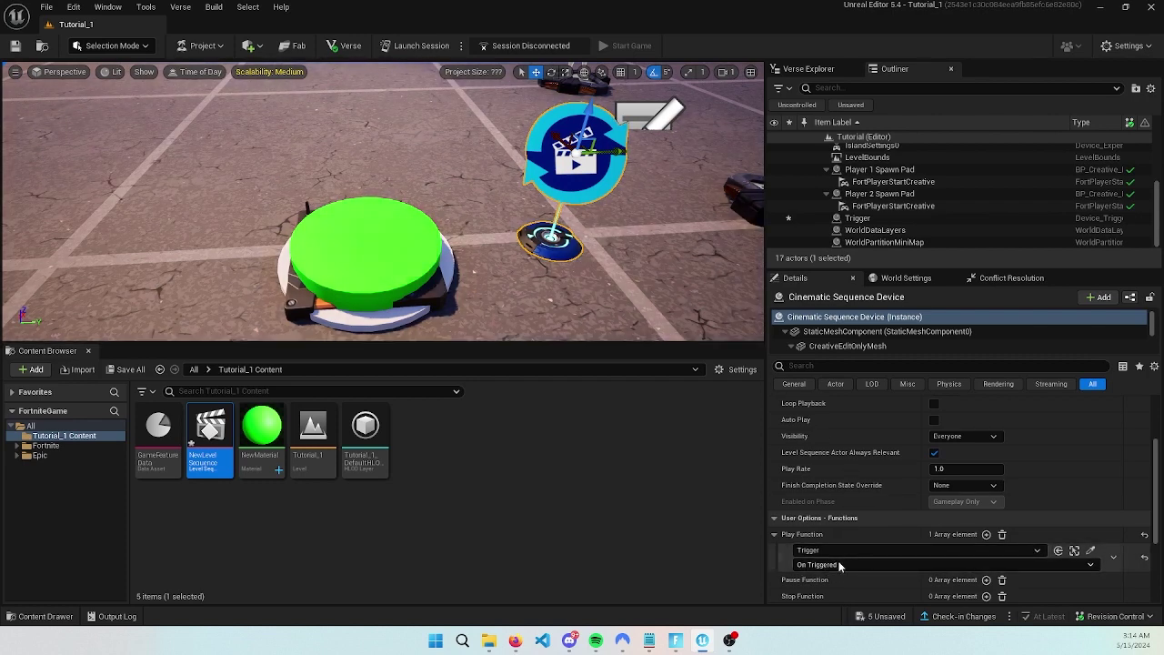
Review the Trigger device's user options and the Cinematic Sequence Device's function bindings
left_click(440, 296)
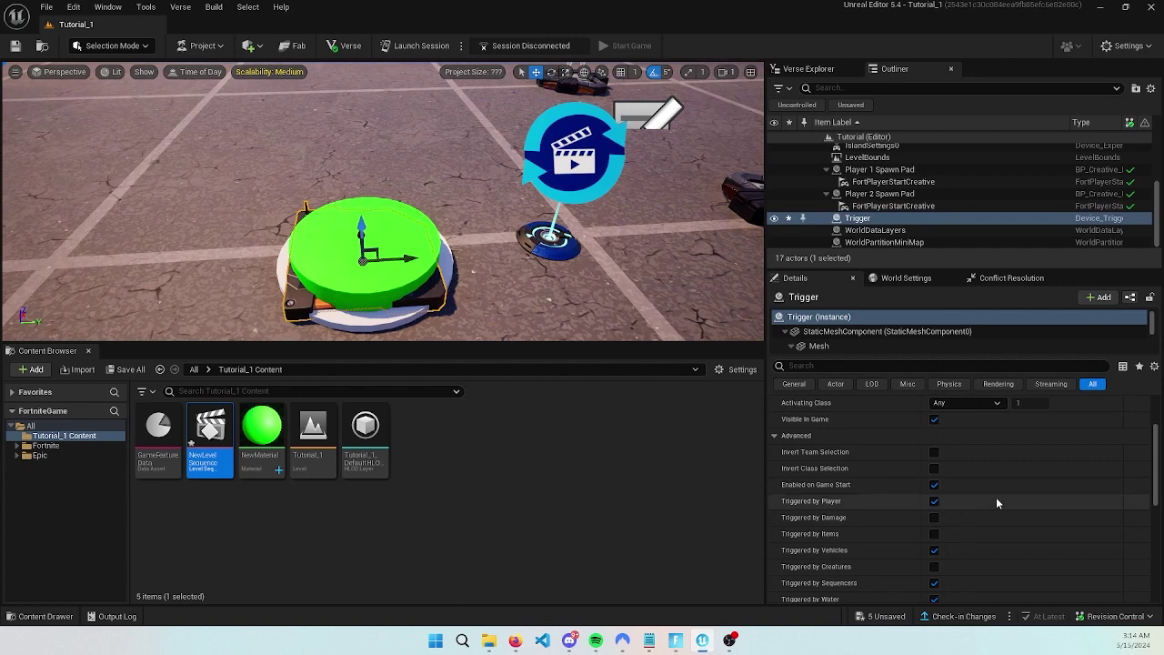
scroll(991, 499, "up", 3)
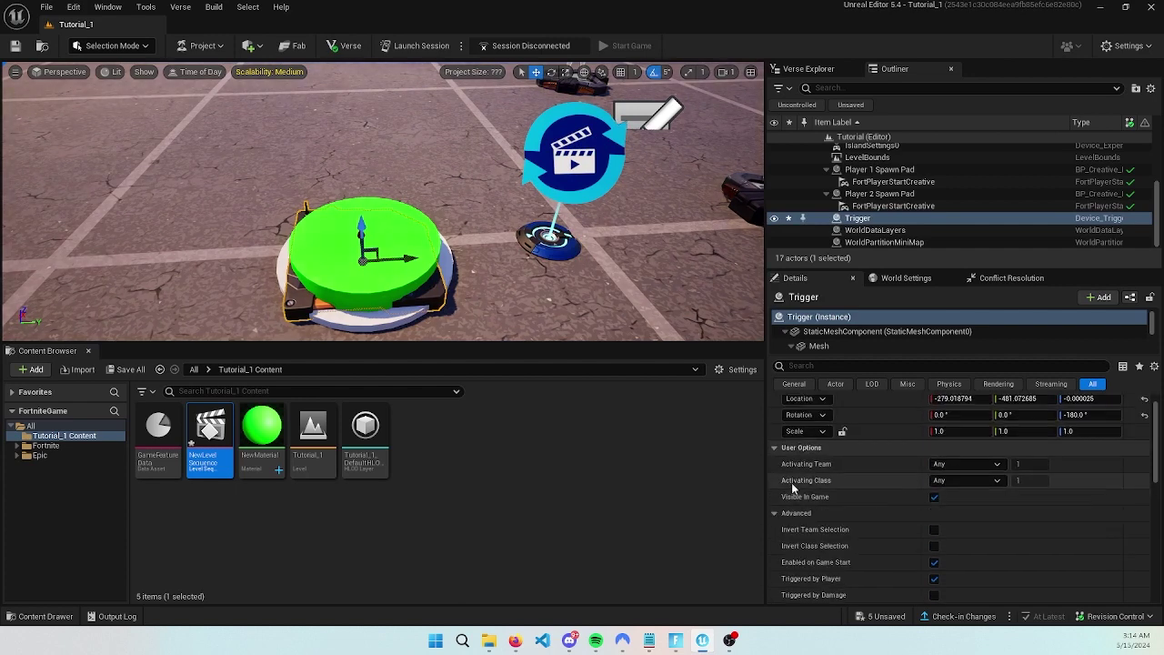
right_click_drag(319, 310, 283, 333)
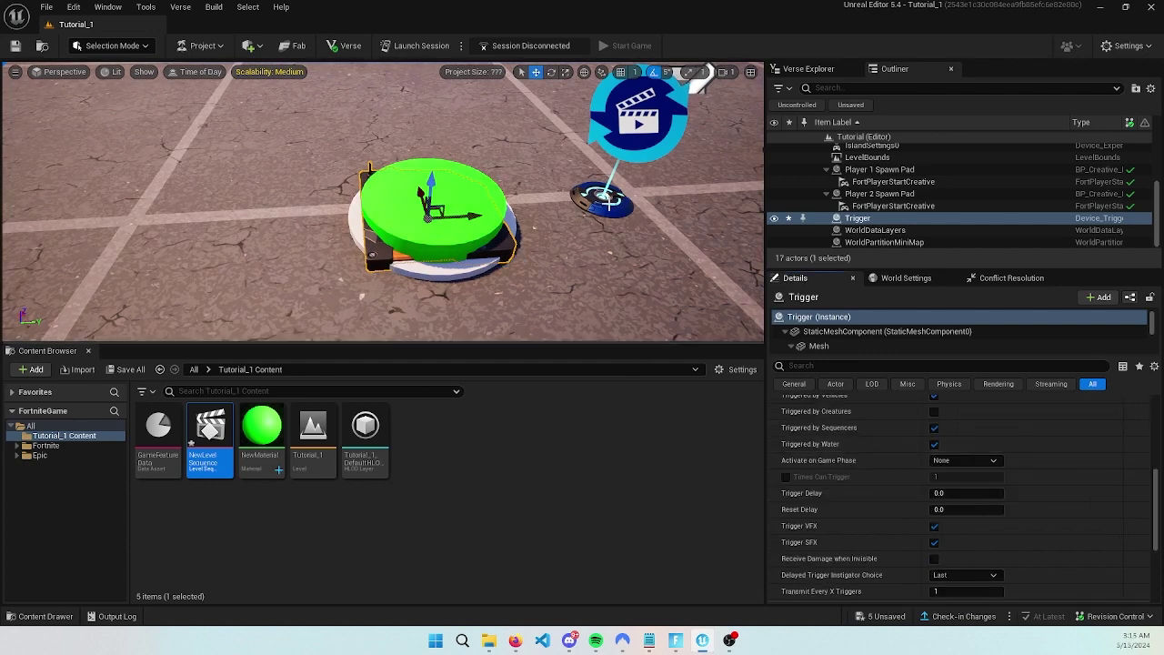
left_click(607, 201)
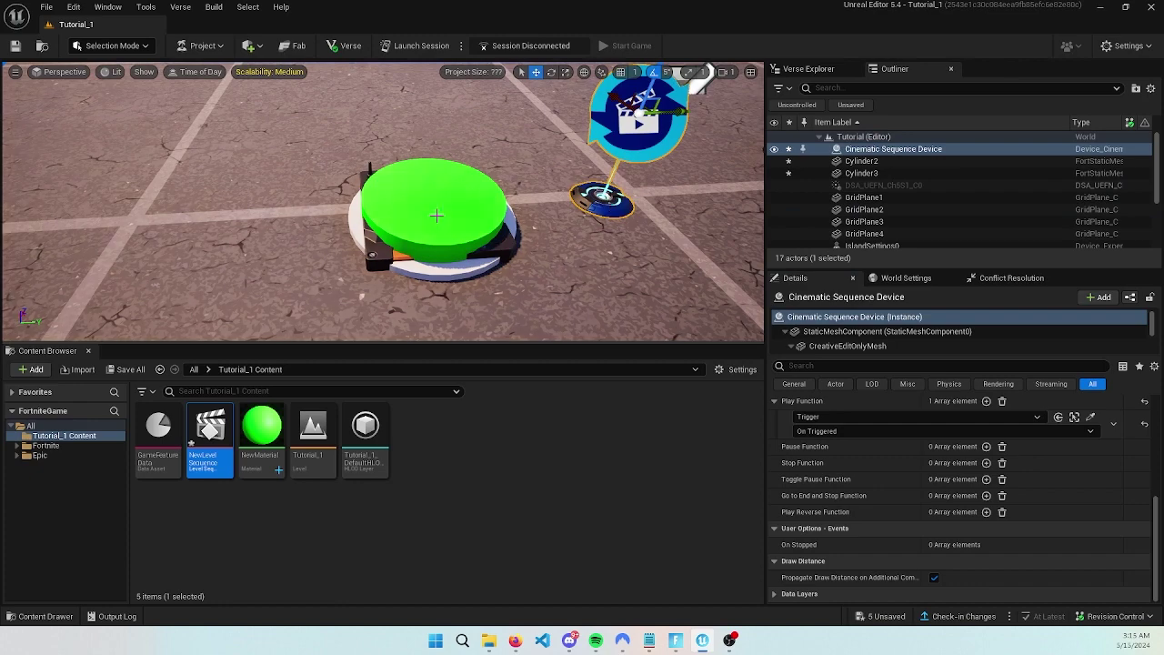
mouse_move(393, 246)
right_mouse_down()
mouse_move(400, 173)
mouse_move(393, 260)
mouse_move(394, 245)
right_mouse_up()
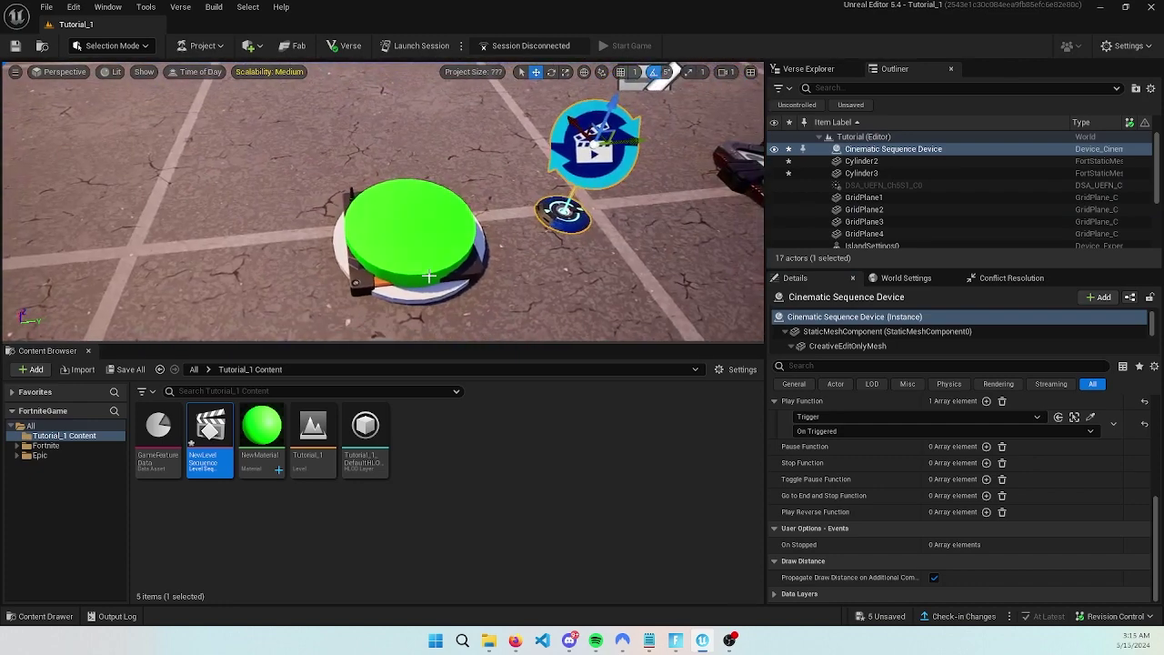
Open NewLevelSequence in Sequencer and add the green Cylinder2 to it as an actor
double_click(211, 428)
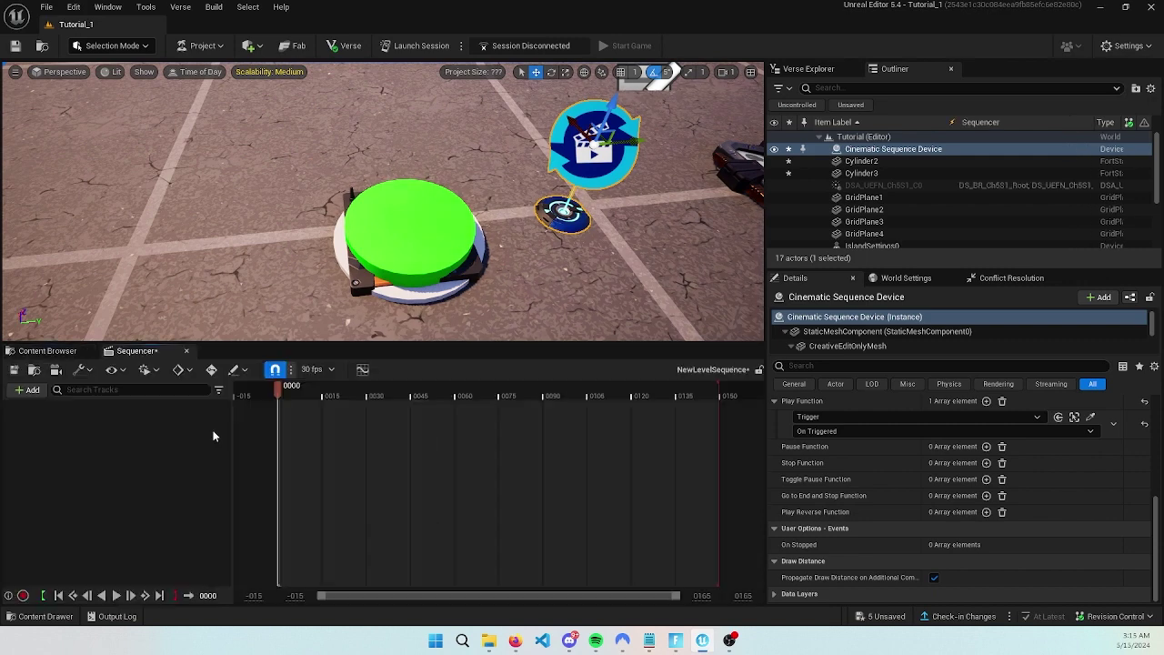
left_click(47, 351)
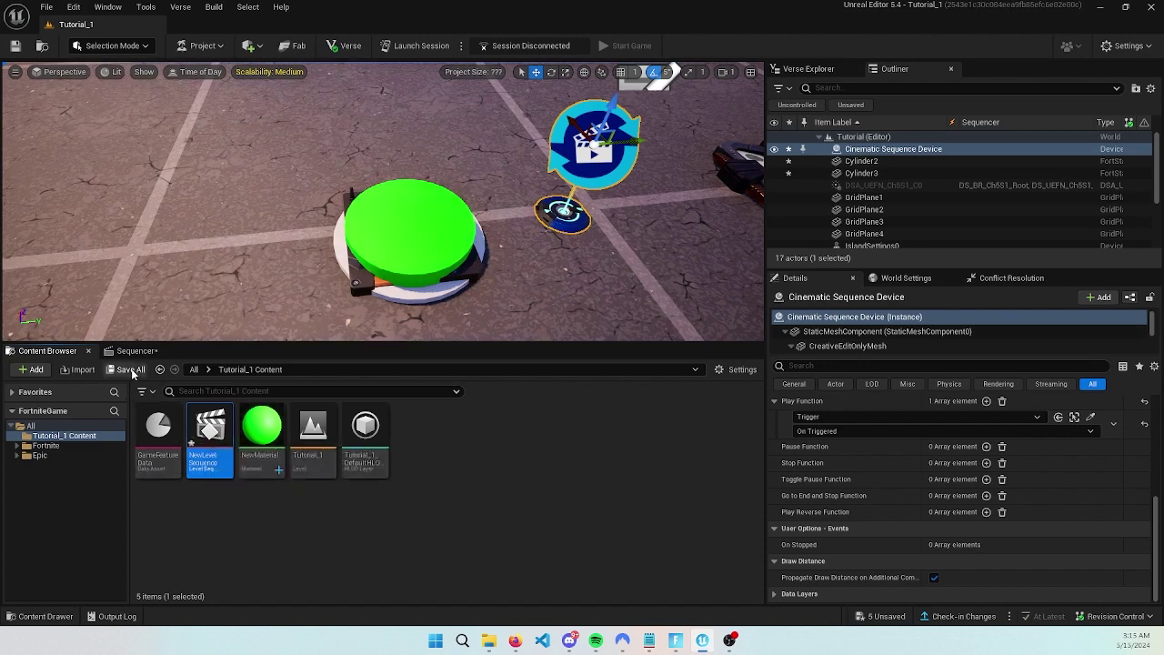
left_click(136, 352)
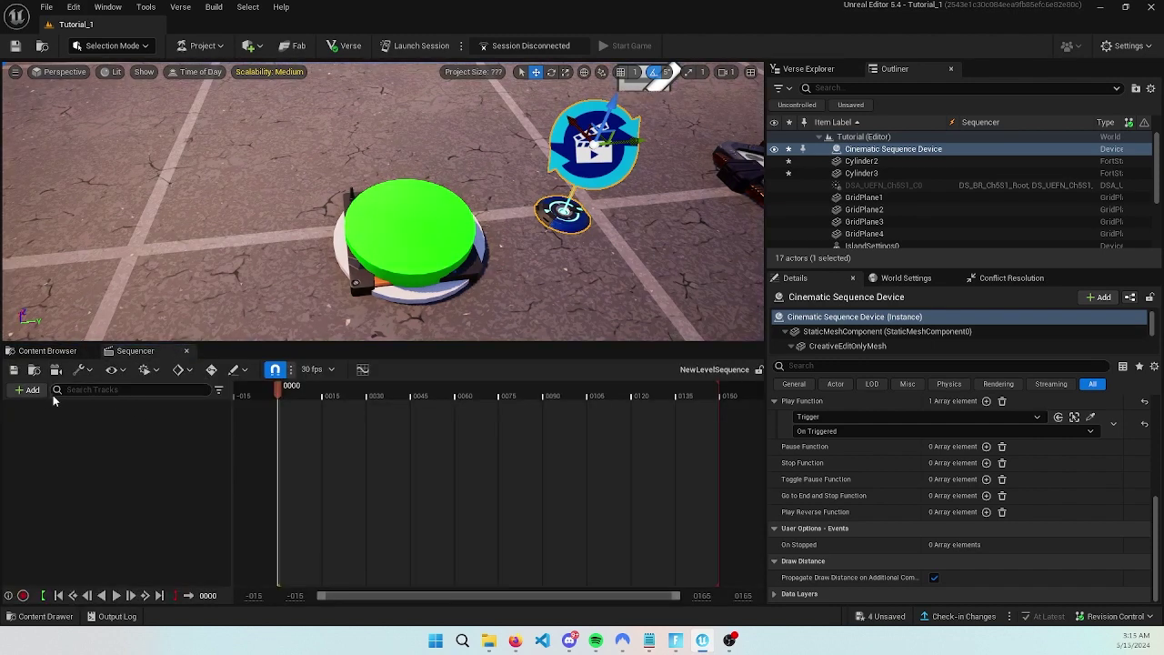
left_click(33, 390)
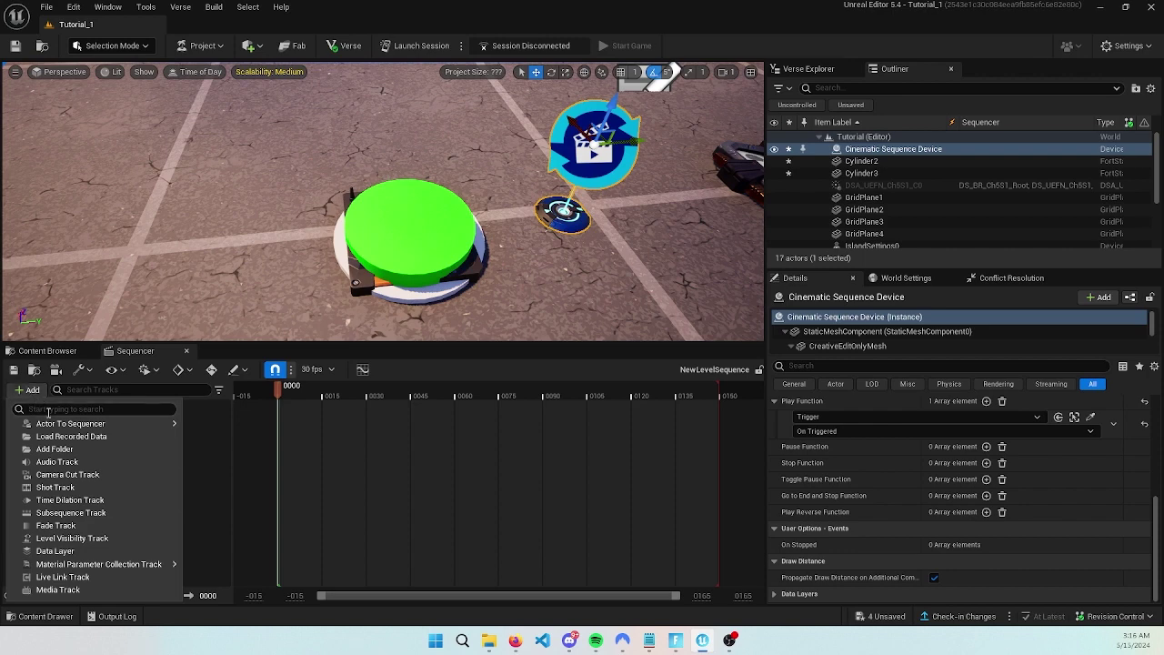
mouse_move(59, 428)
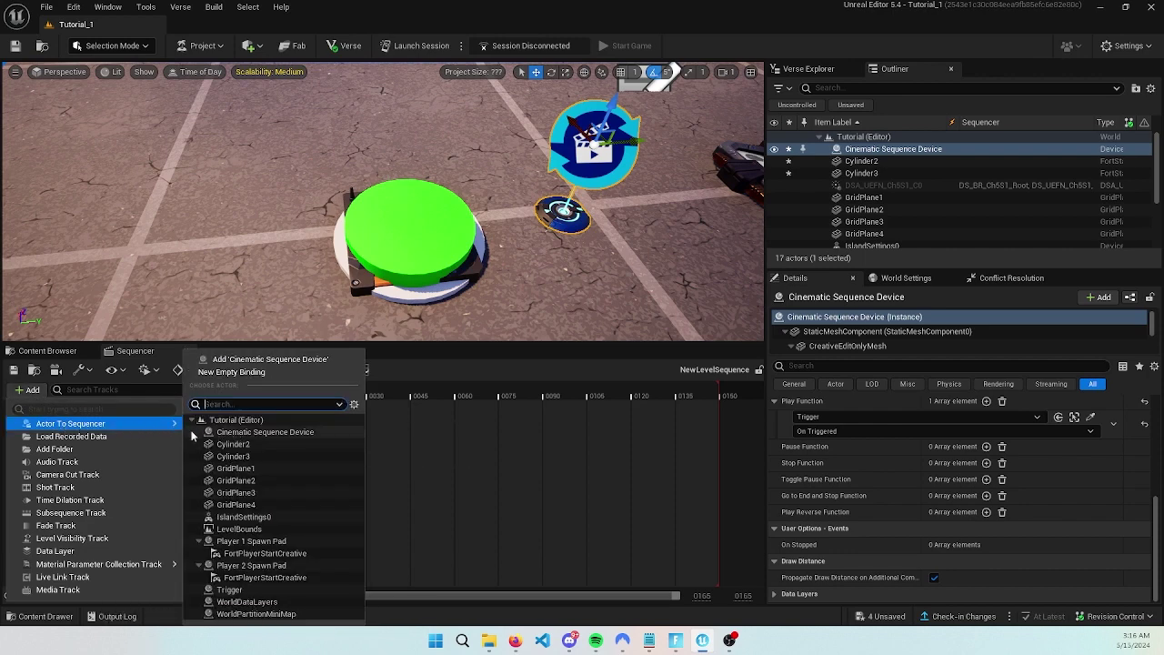
left_click(29, 396)
left_click(29, 396)
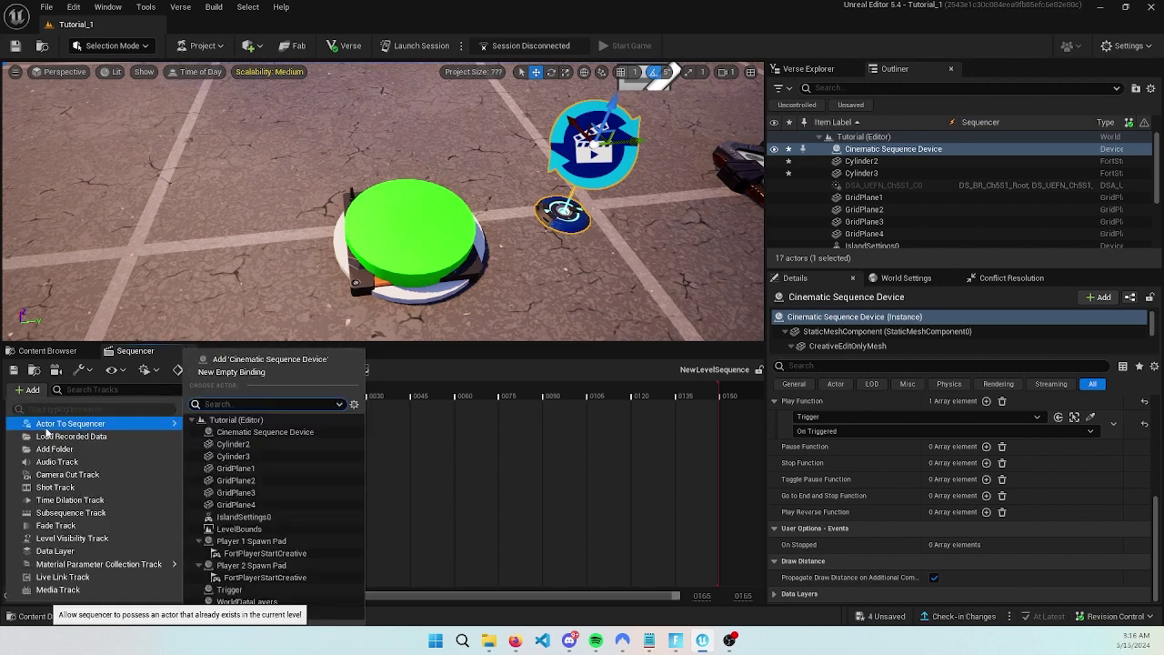
left_click(251, 446)
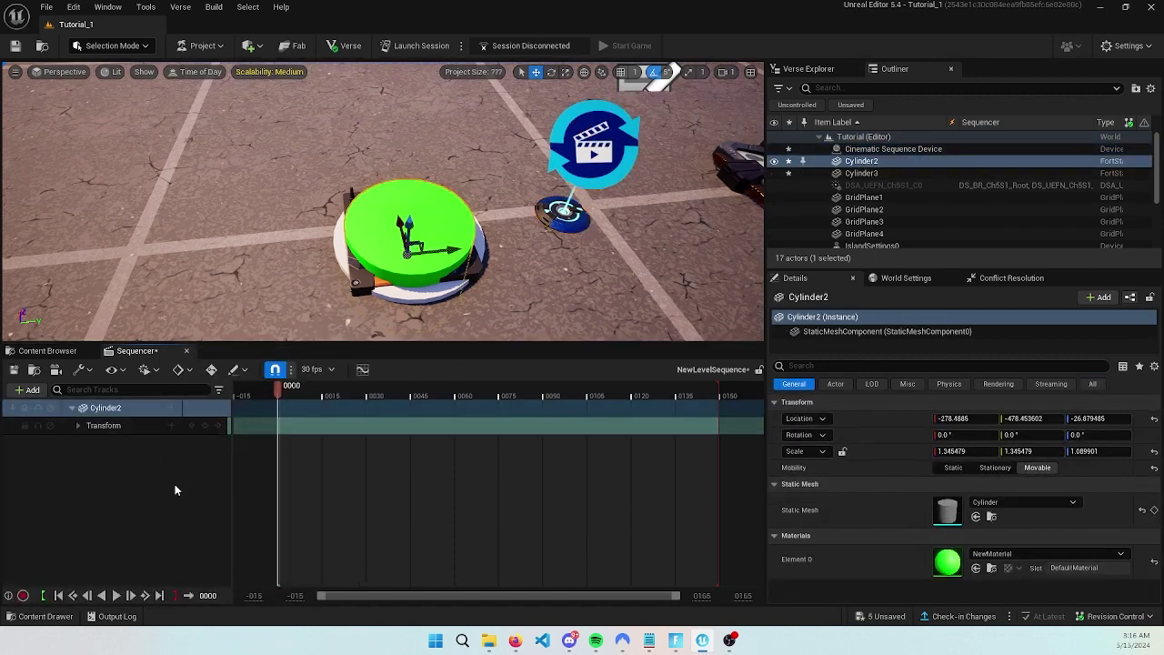
Key Cylinder2's Location at frames 0, 16 and 30, and end the sequence's playback range at frame 30
left_click(78, 426)
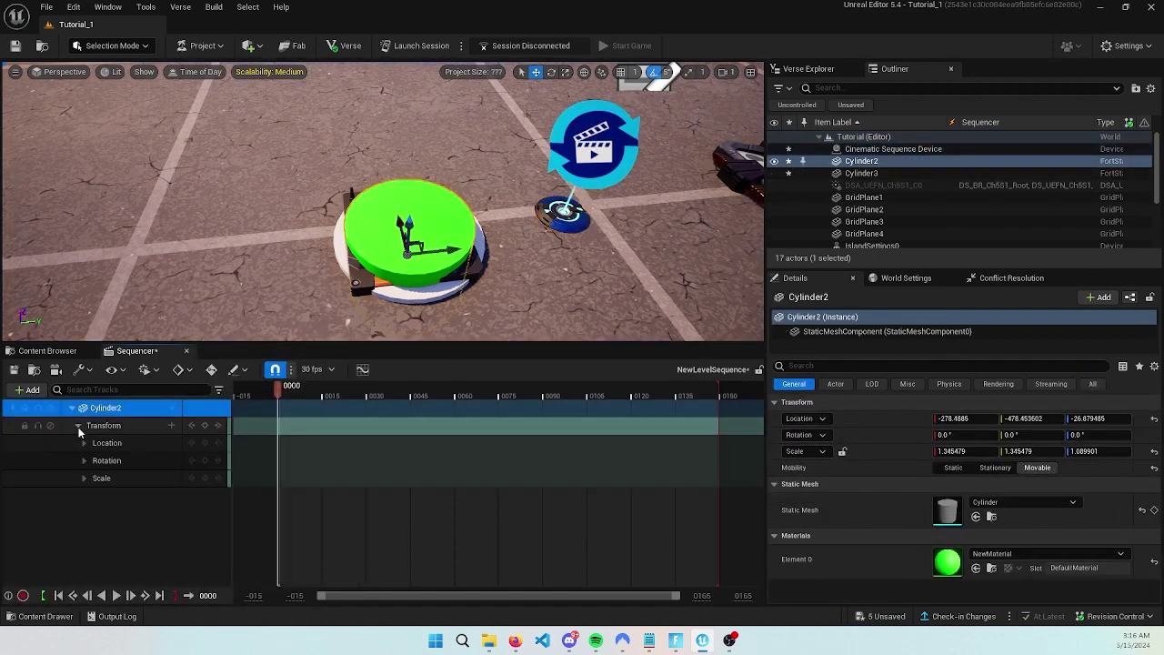
left_click(78, 427)
left_click(80, 428)
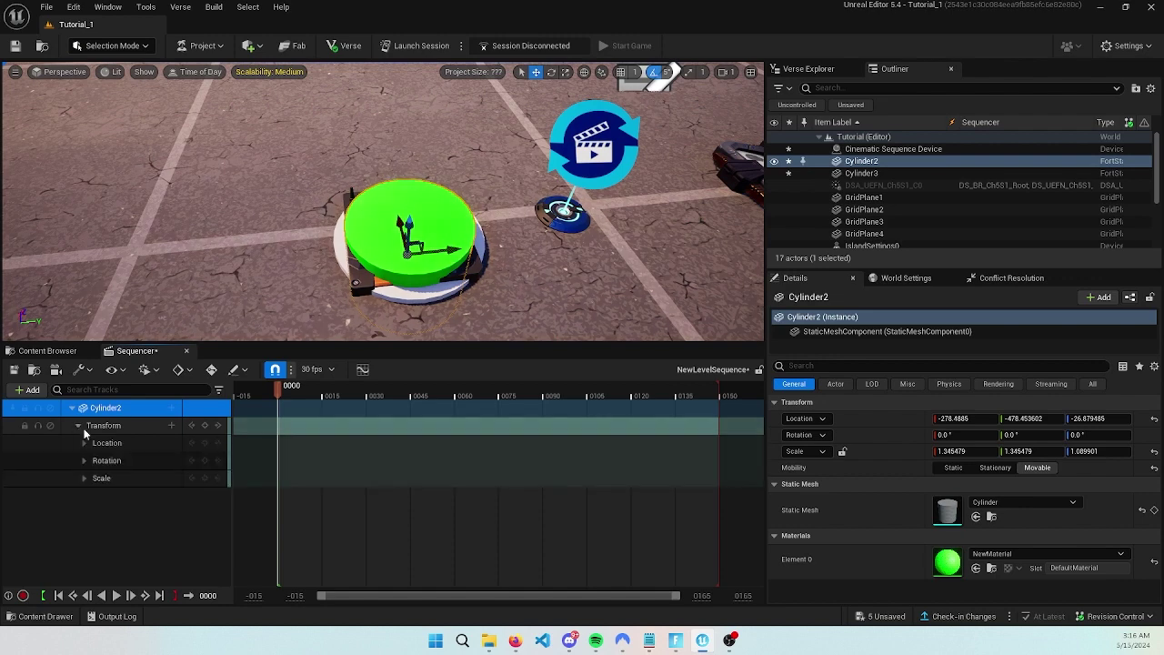
left_click(205, 444)
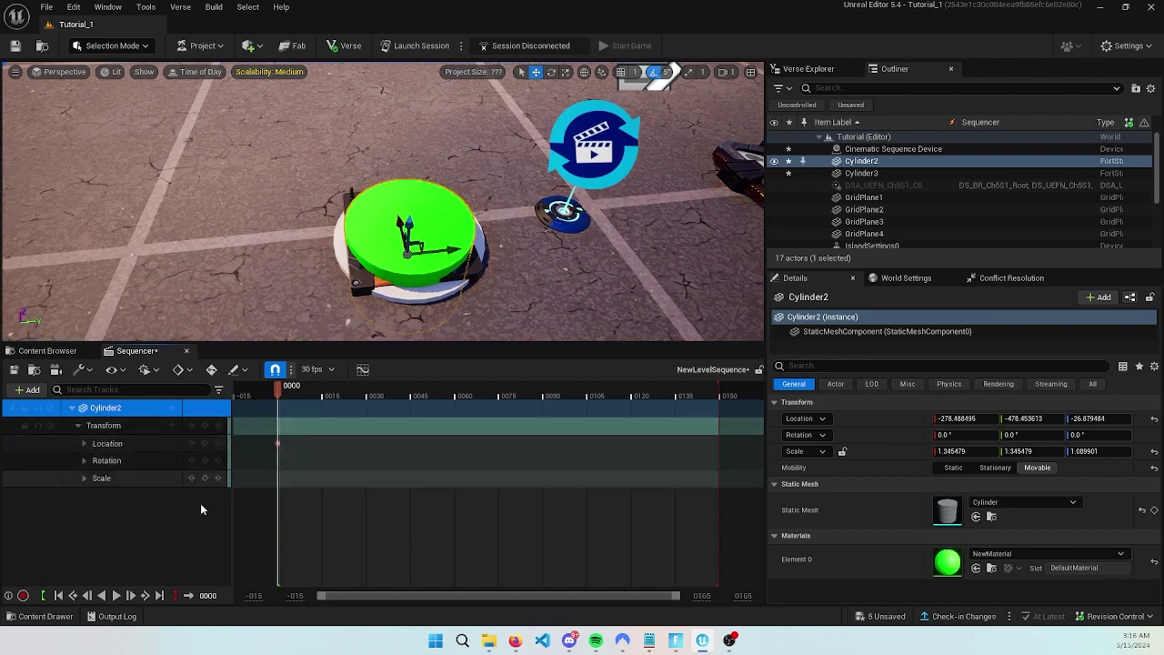
left_click(277, 395)
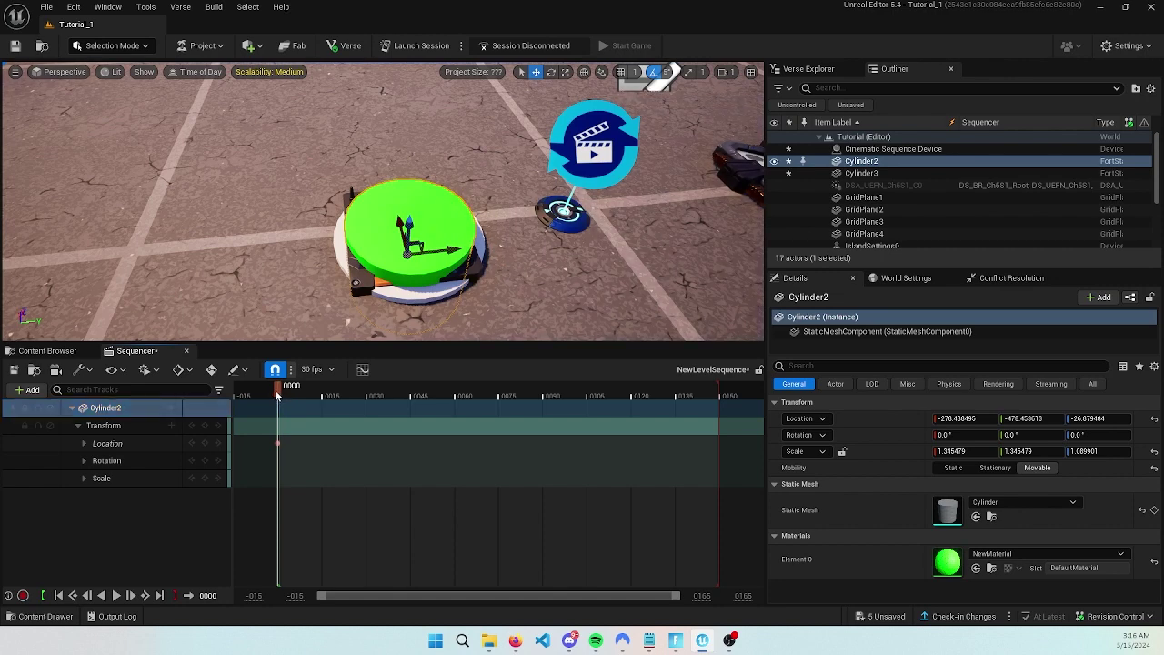
left_click_drag(277, 396, 328, 396)
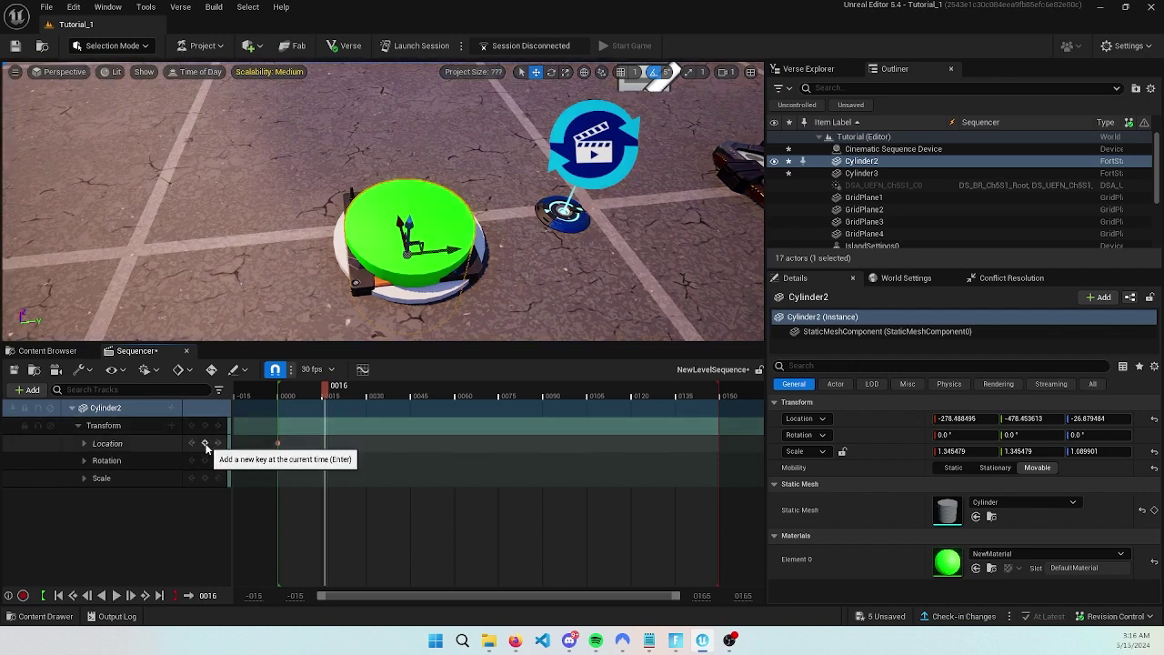
left_click(206, 445)
left_click_drag(325, 394, 367, 396)
left_click(207, 444)
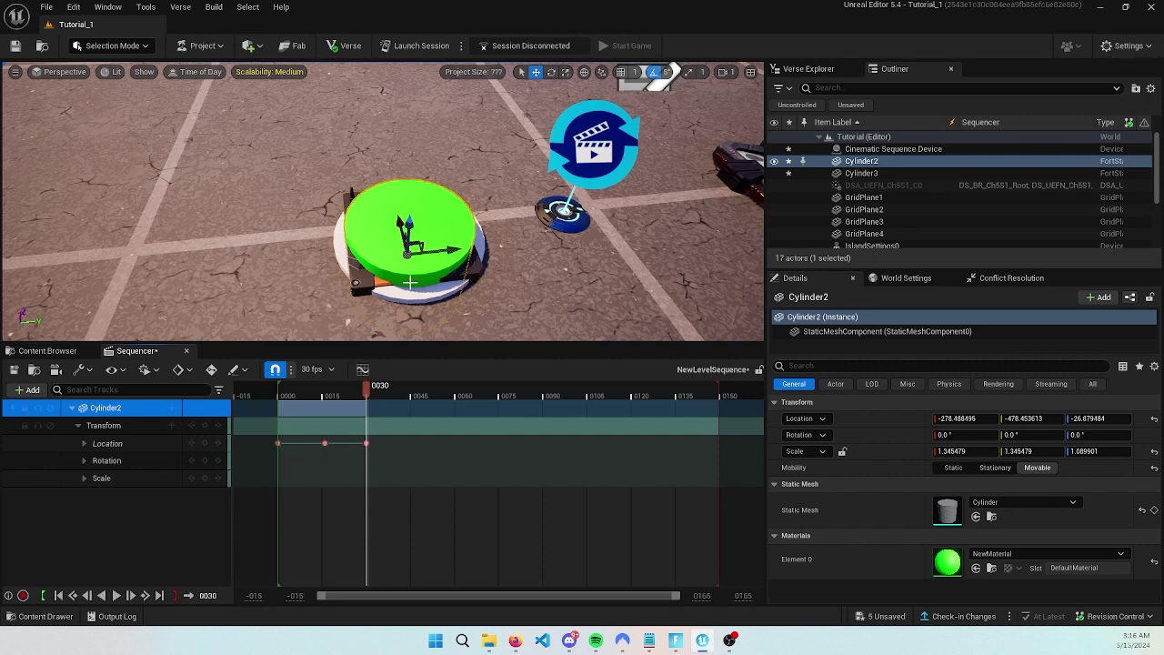
mouse_move(720, 389)
left_mouse_down()
mouse_move(382, 373)
mouse_move(447, 389)
mouse_move(669, 396)
mouse_move(372, 401)
left_mouse_up()
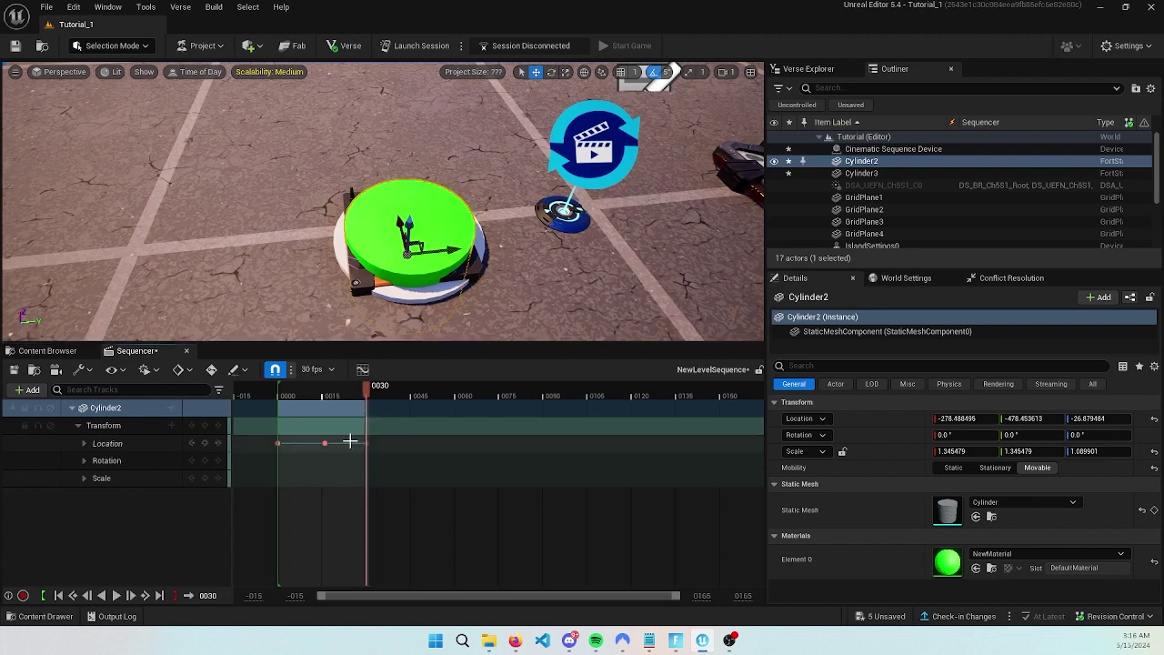
Move the playhead to Cylinder2's middle Location key at frame 16 and check that key's properties
left_click_drag(376, 389, 322, 392)
left_click_drag(325, 445, 324, 445)
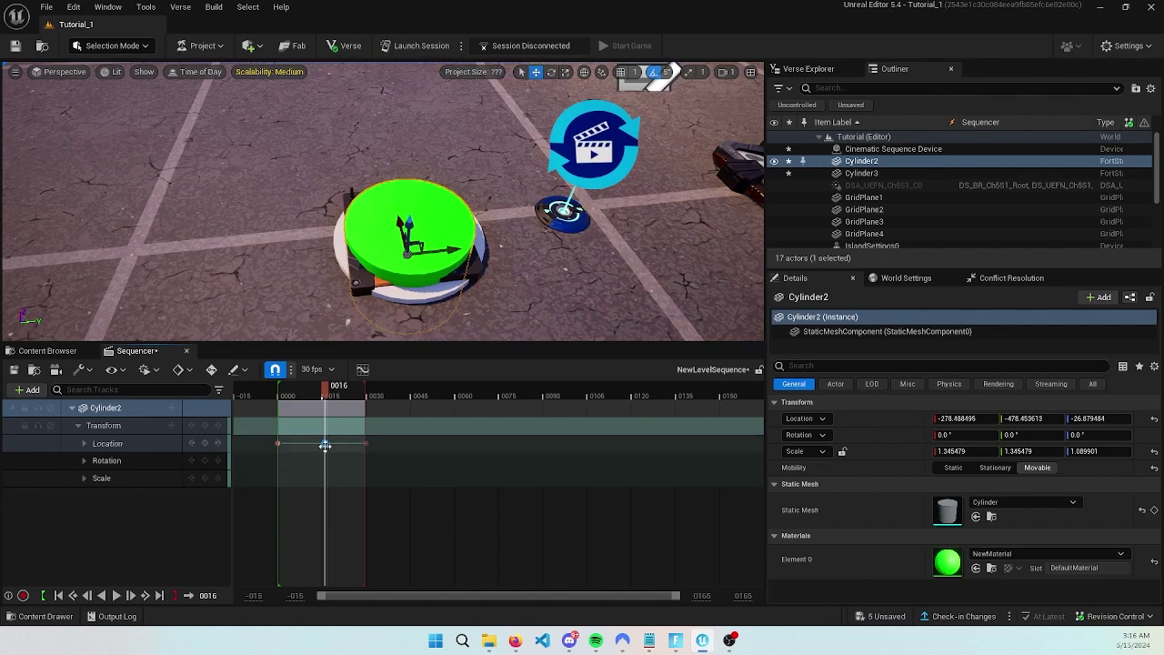
right_click(325, 444)
mouse_move(373, 209)
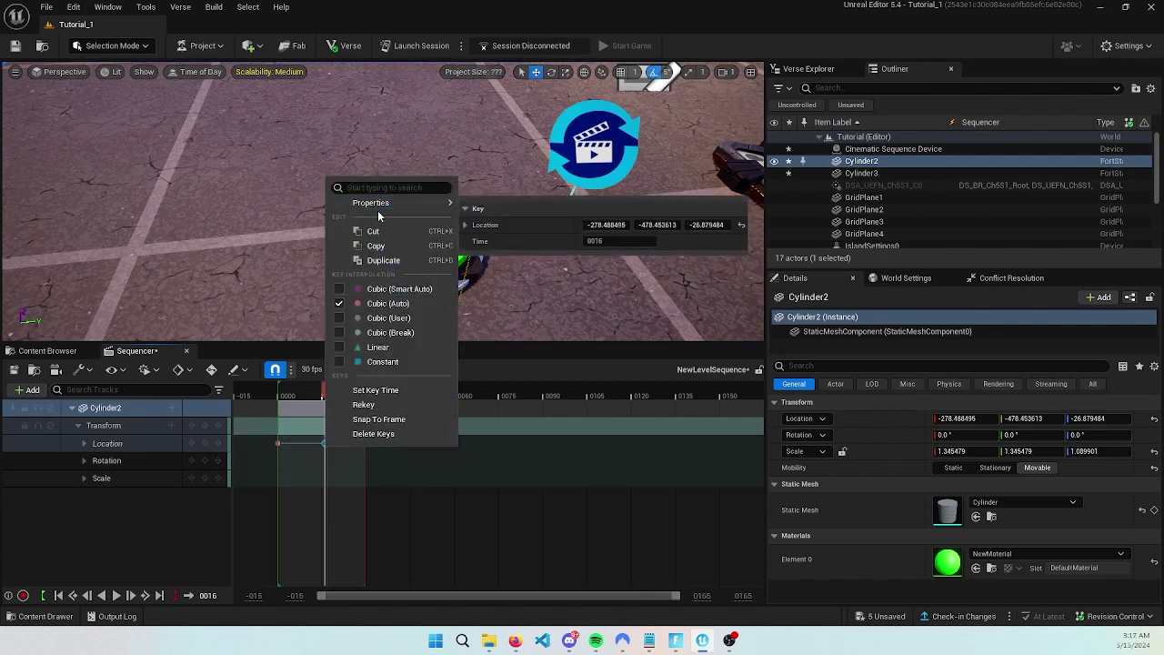
left_click(427, 513)
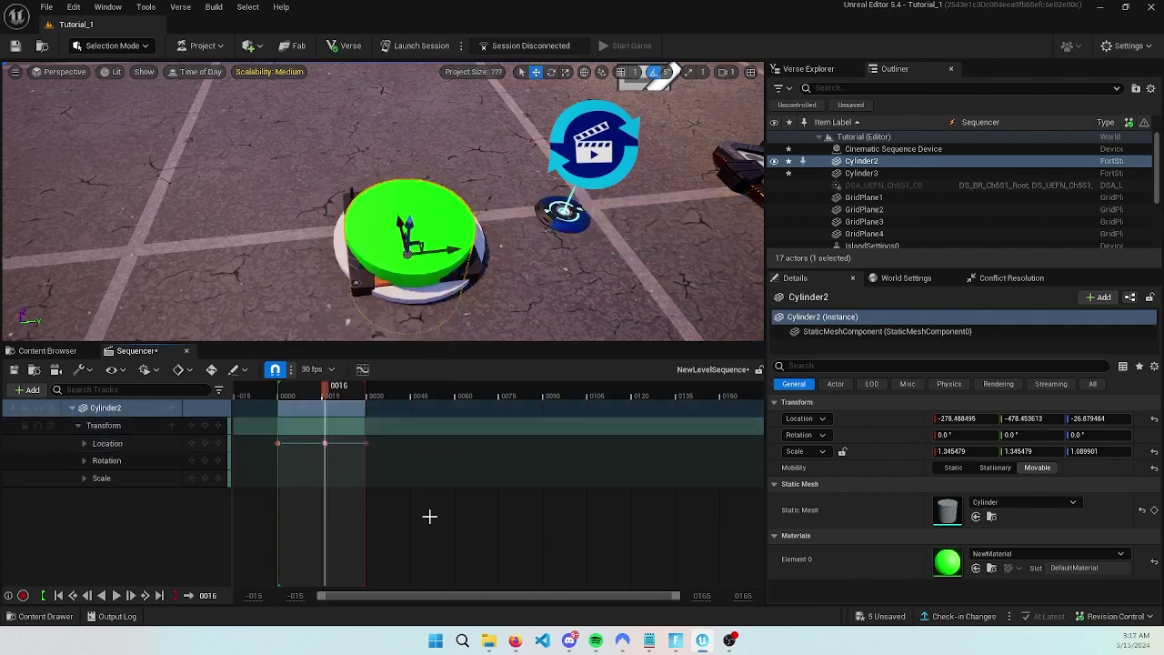
Lower Cylinder2's Location key at frame 16 to a Z value of about -45.36
right_click(324, 444)
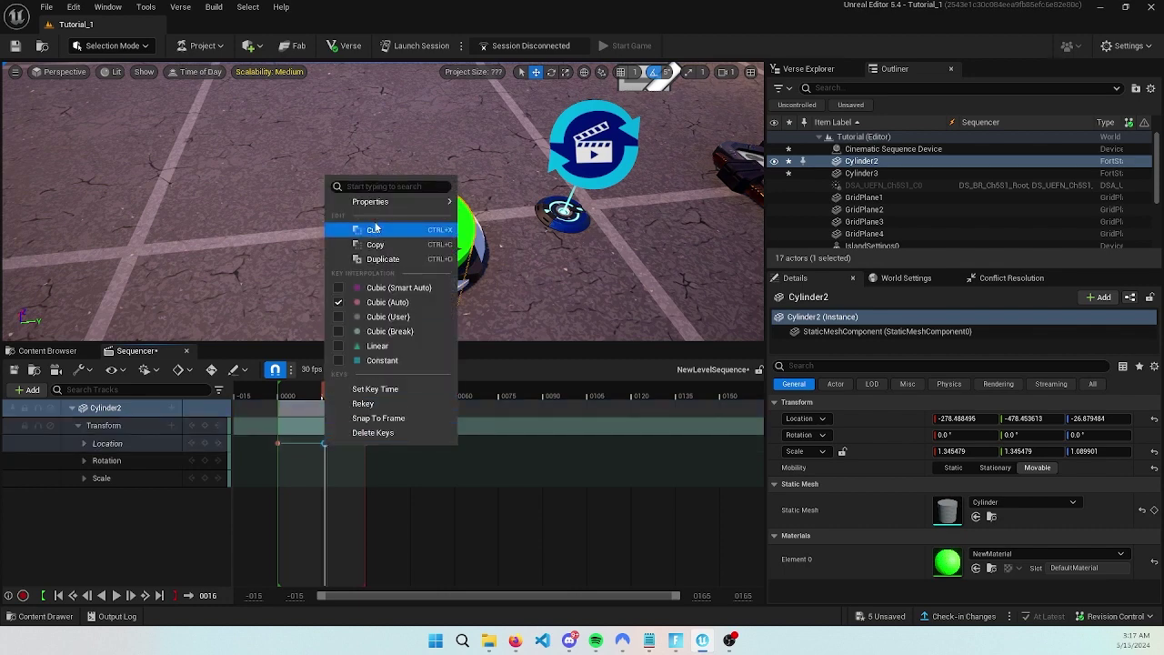
mouse_move(372, 210)
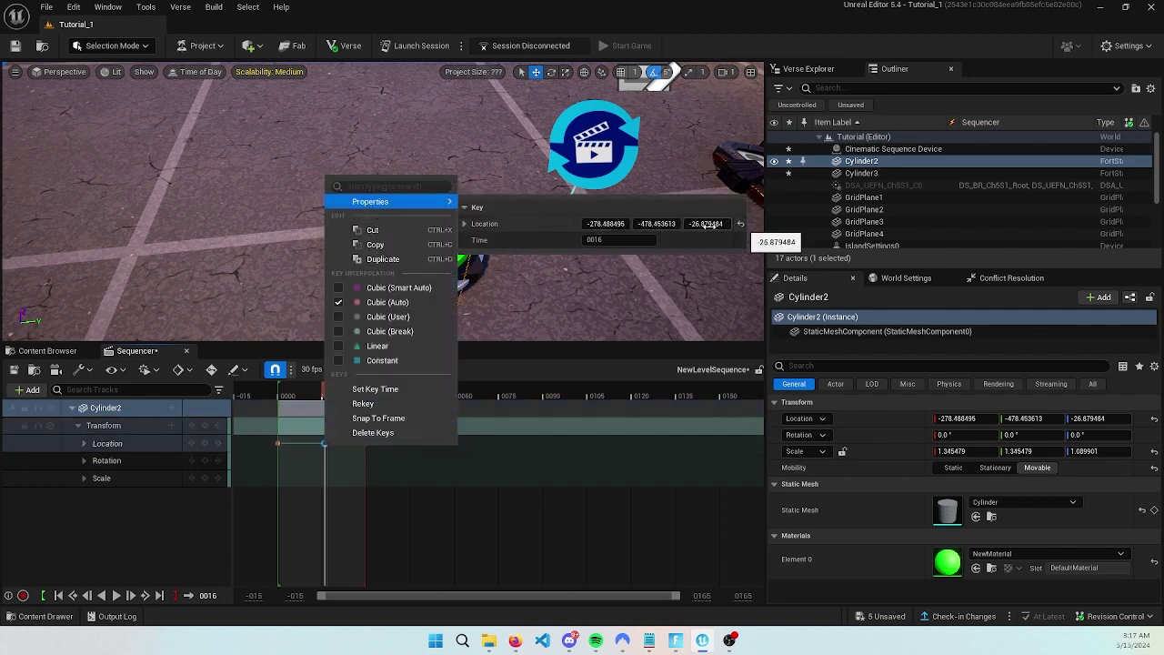
left_click_drag(707, 224, 718, 224)
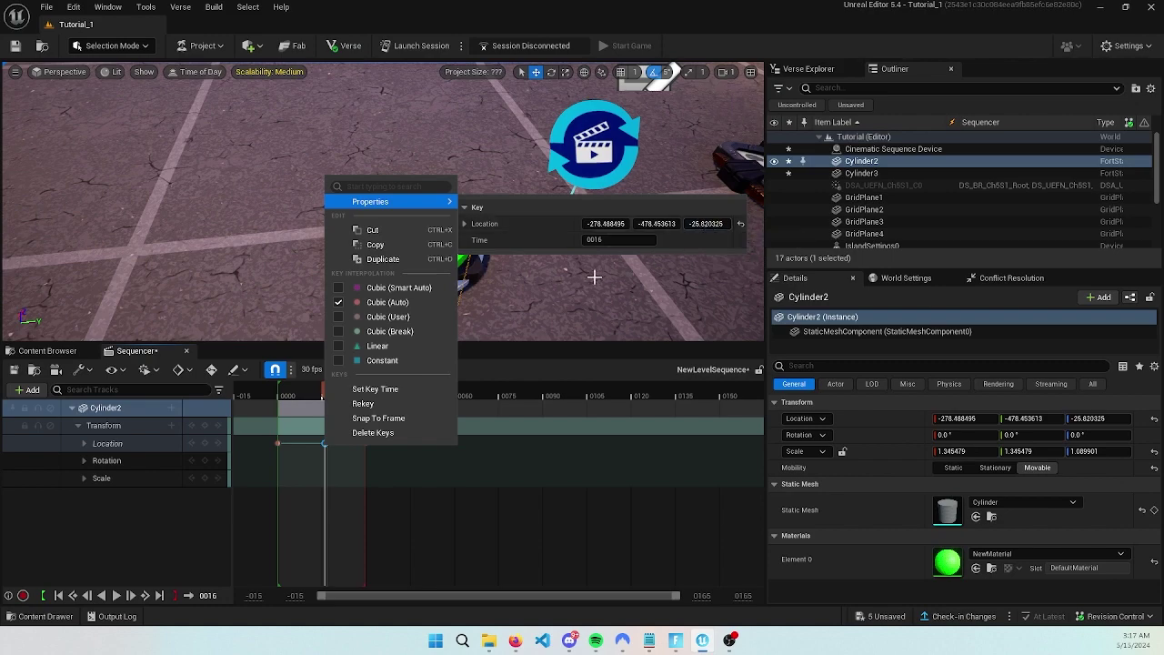
right_click_drag(400, 131, 477, 154)
right_click(324, 443)
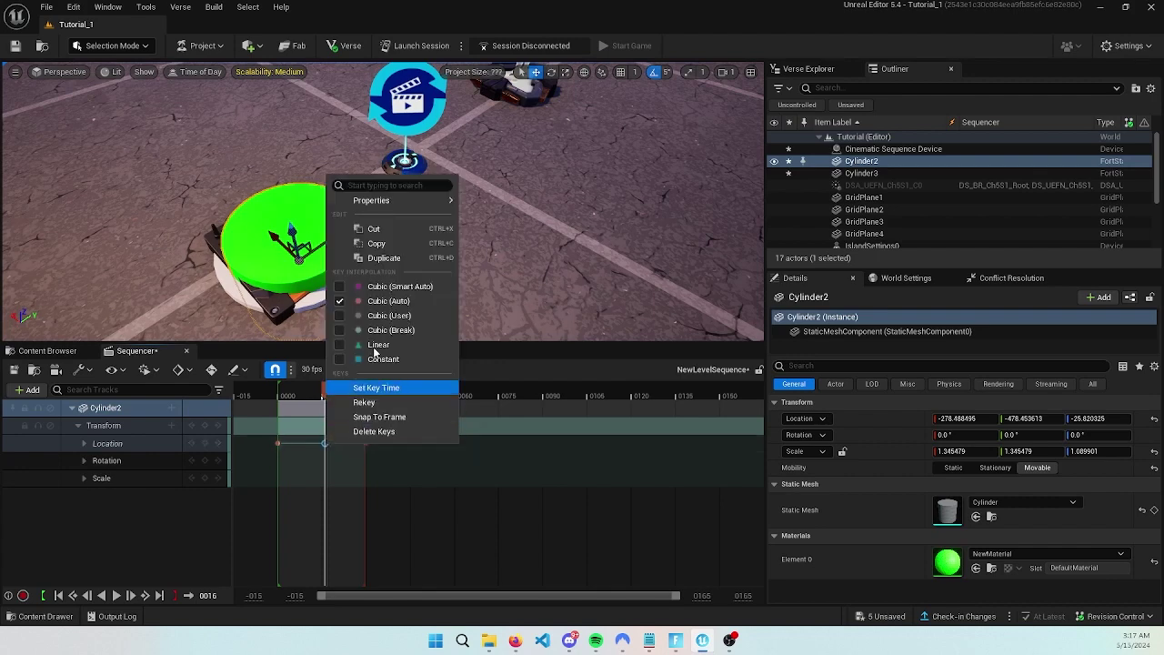
mouse_move(373, 200)
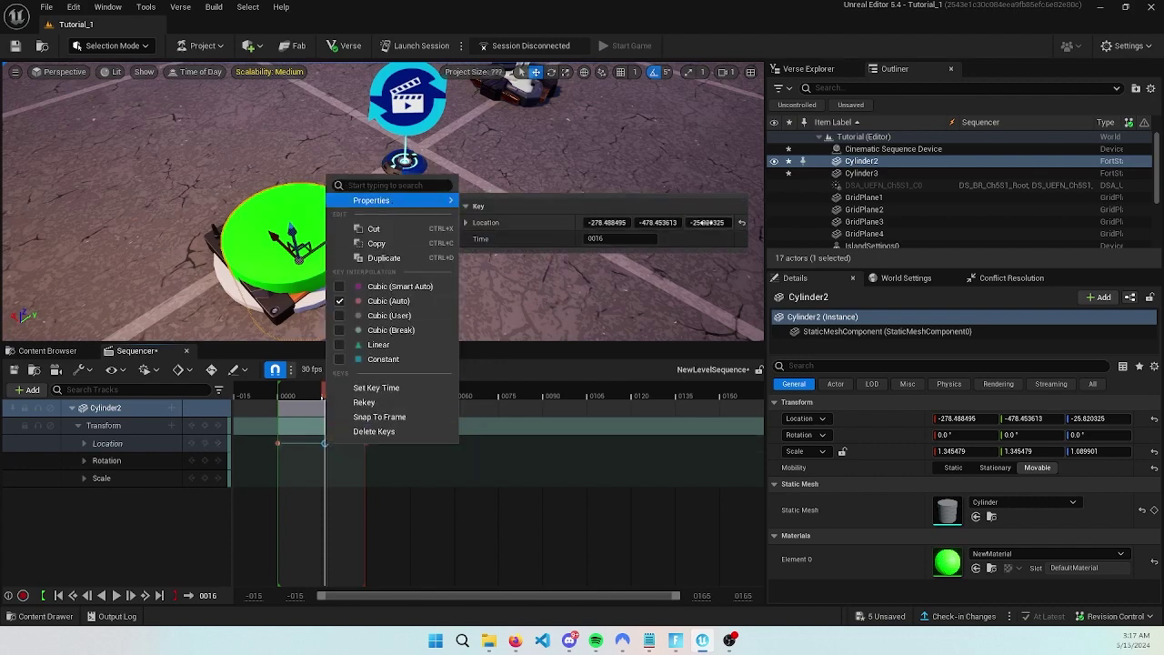
mouse_move(708, 222)
left_mouse_down()
mouse_move(718, 222)
mouse_move(708, 223)
left_mouse_up()
left_click_drag(714, 223, 716, 223)
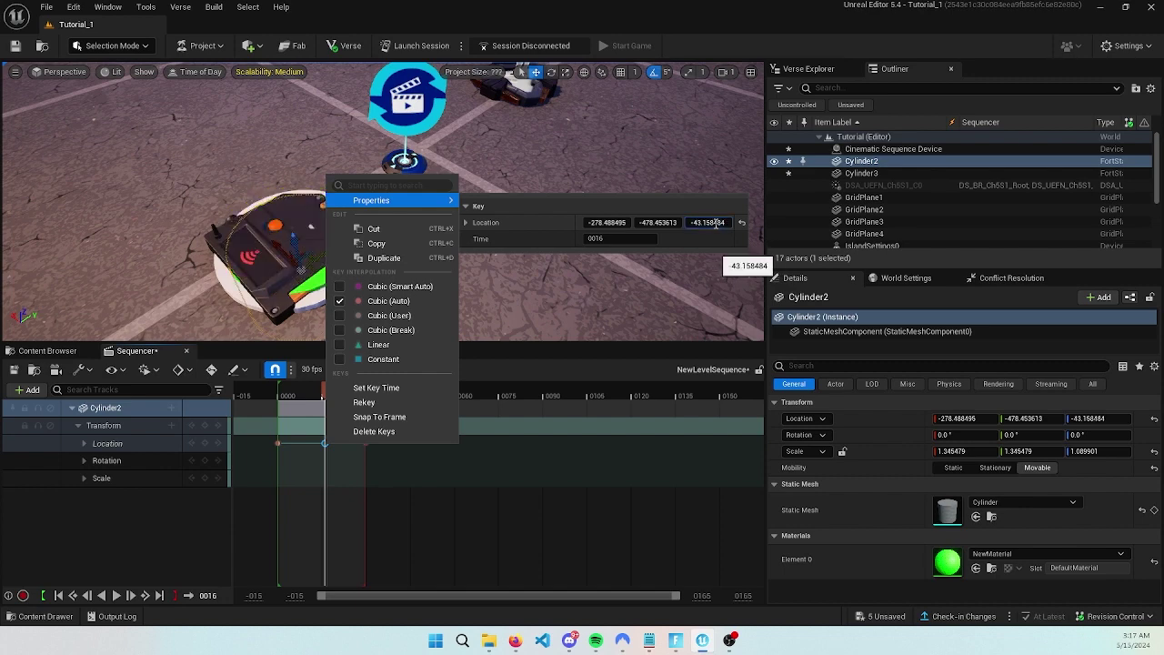
left_click(720, 243)
left_click_drag(725, 223, 724, 223)
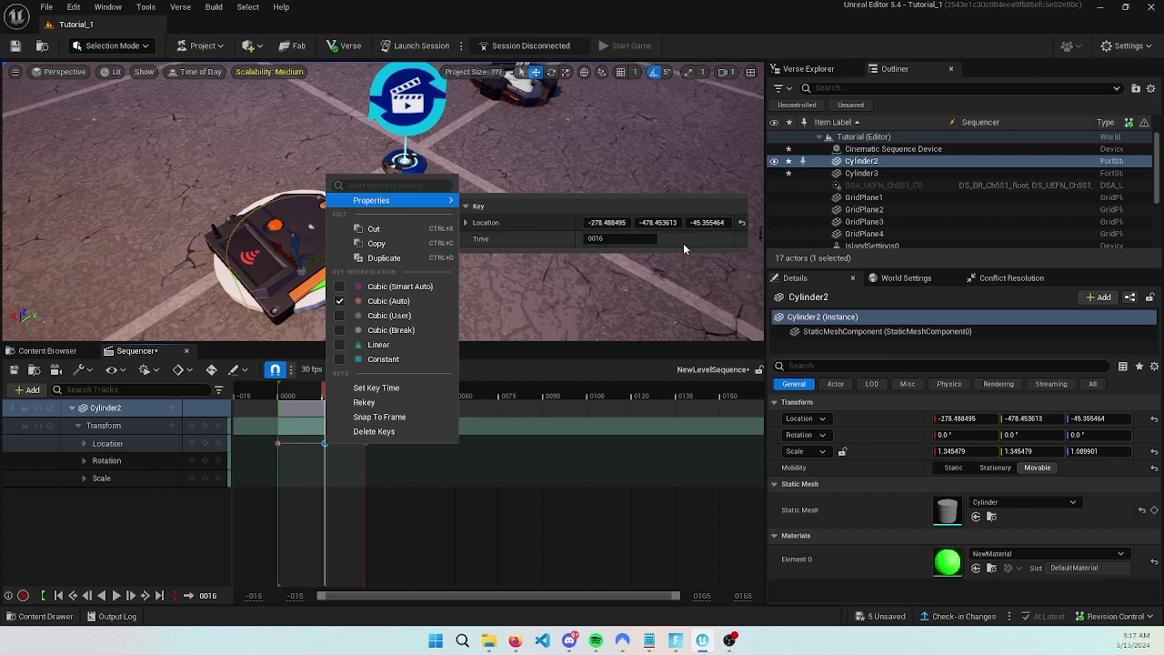
left_click(582, 494)
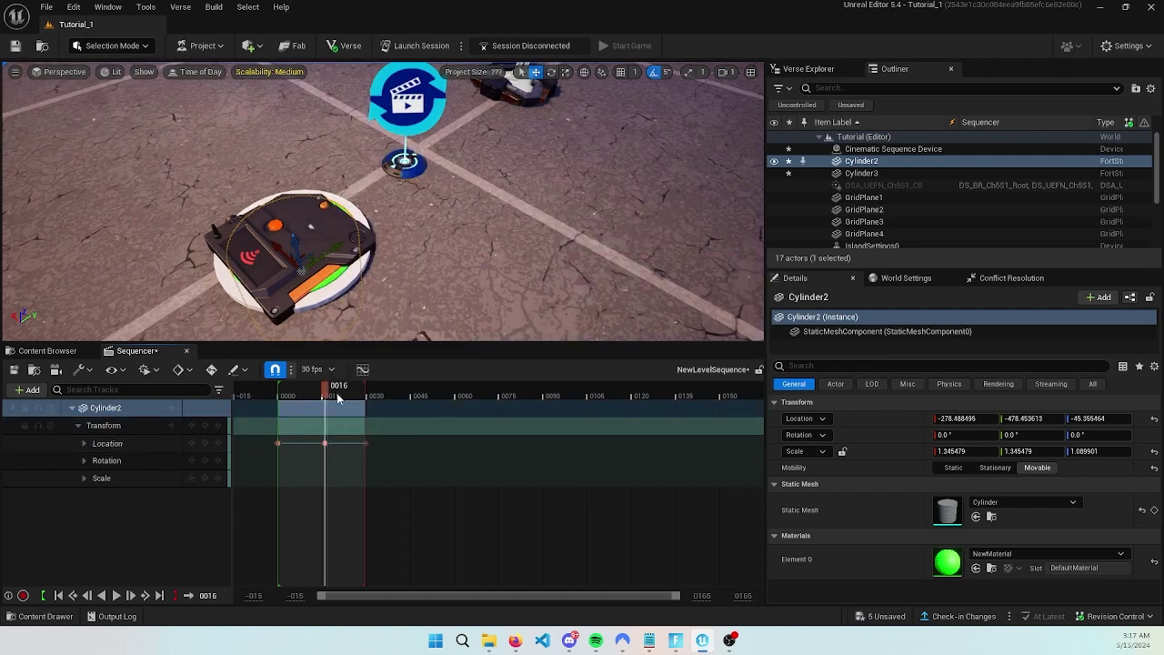
Play the sequence from frame 0 to preview the button's press animation
left_click_drag(326, 398, 278, 396)
key("space")
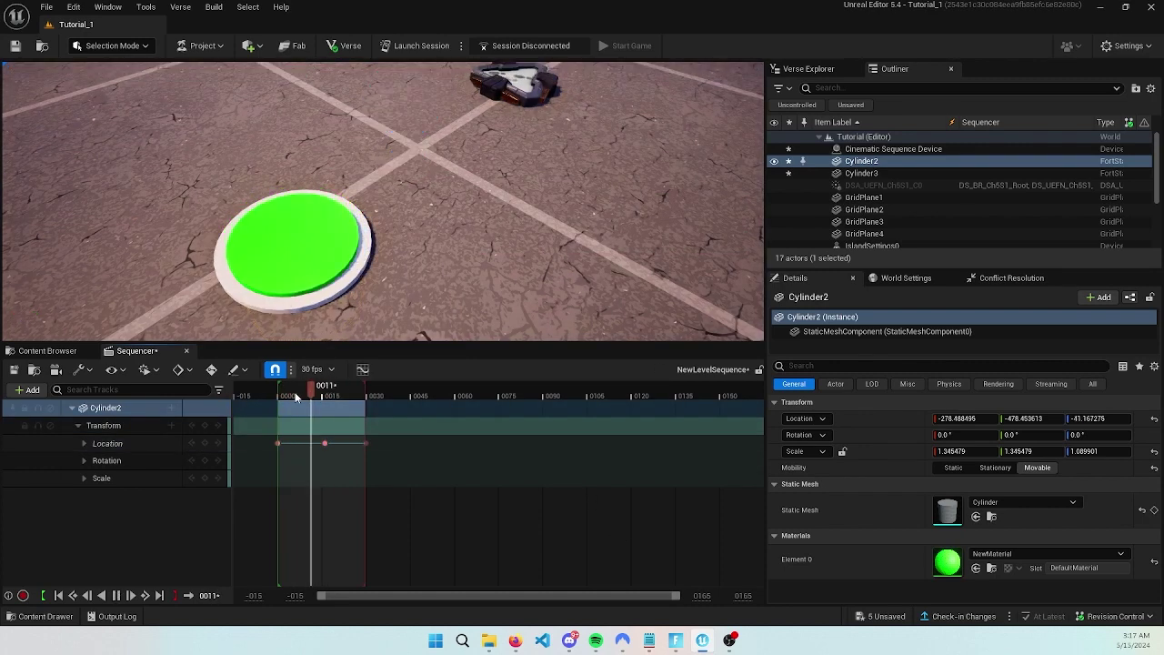
key("space")
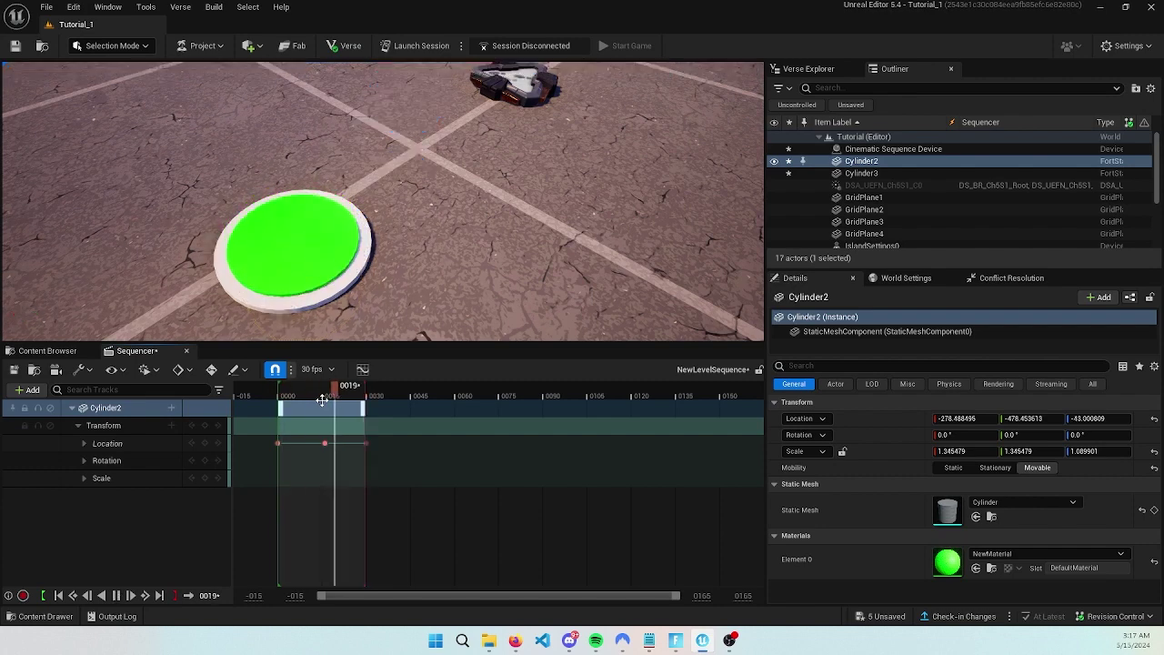
key("space")
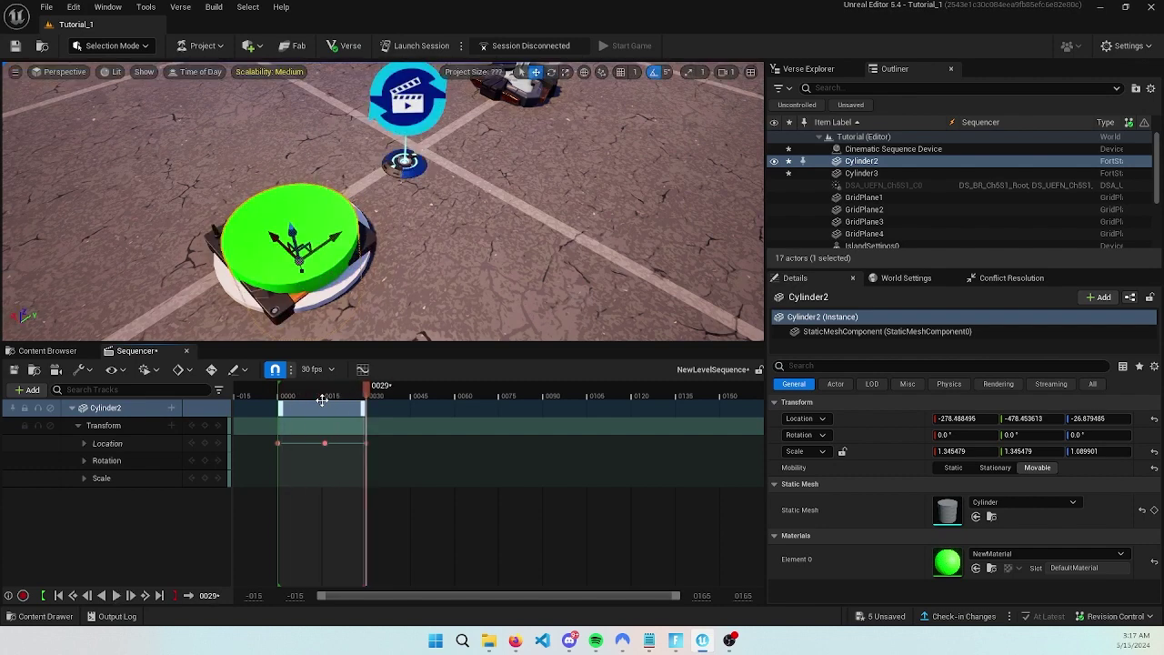
Save NewLevelSequence and launch a session, saving the modified Cinematic Sequence Device, Cylinder2, Cylinder3 and Trigger
key("ctrl+s")
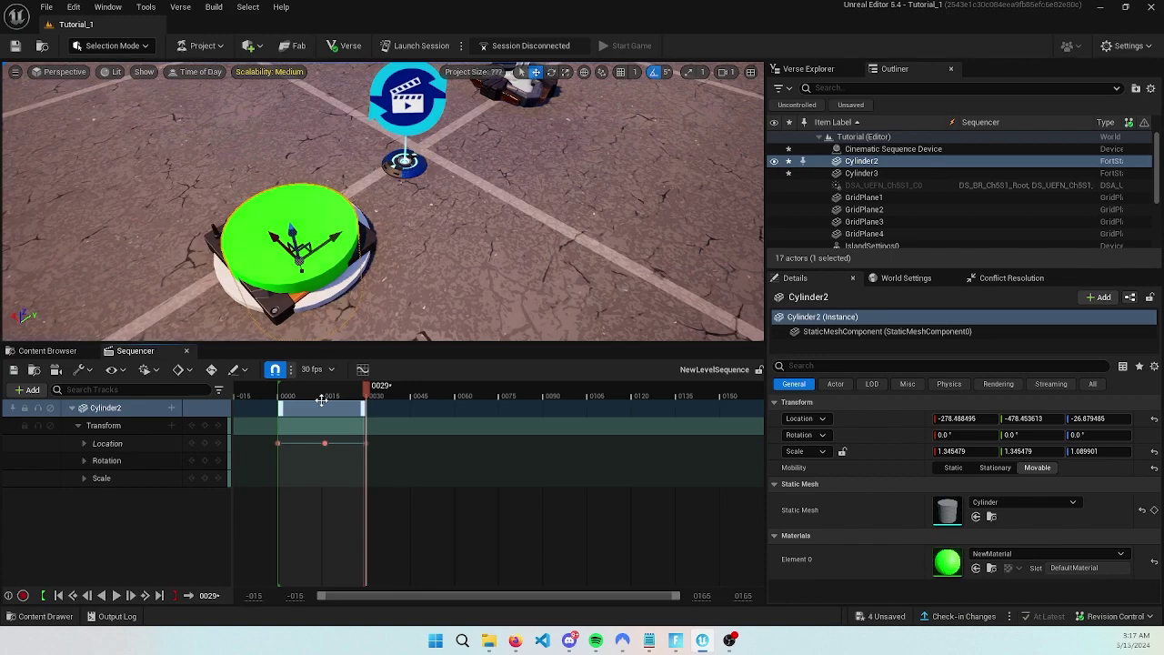
left_click(419, 44)
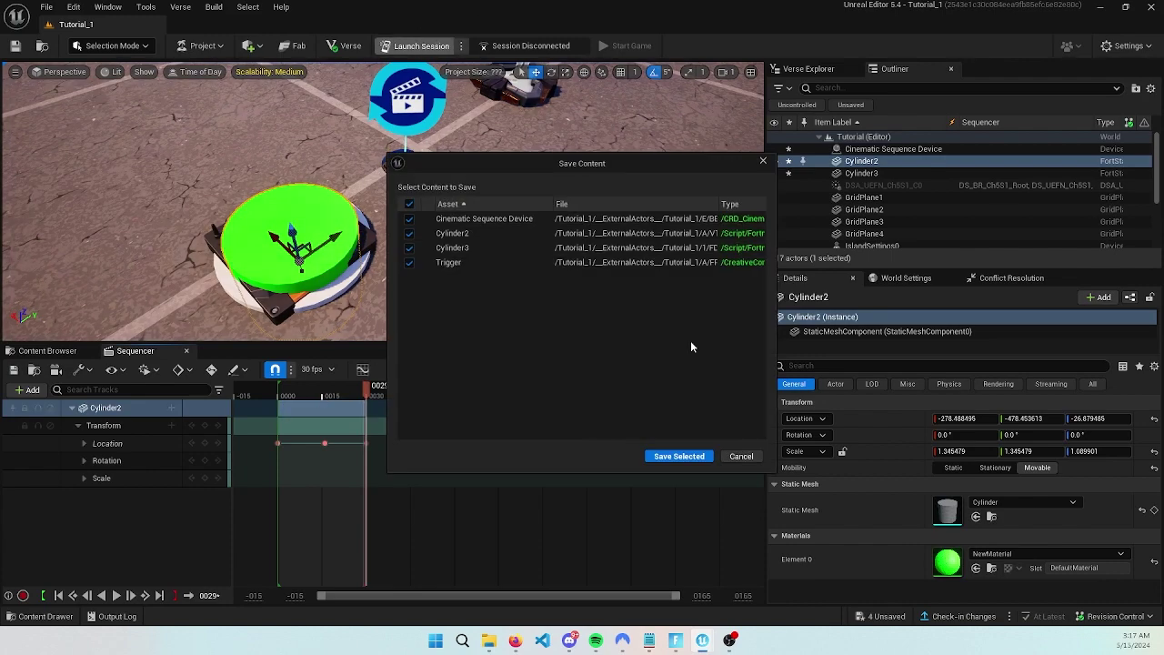
left_click(697, 457)
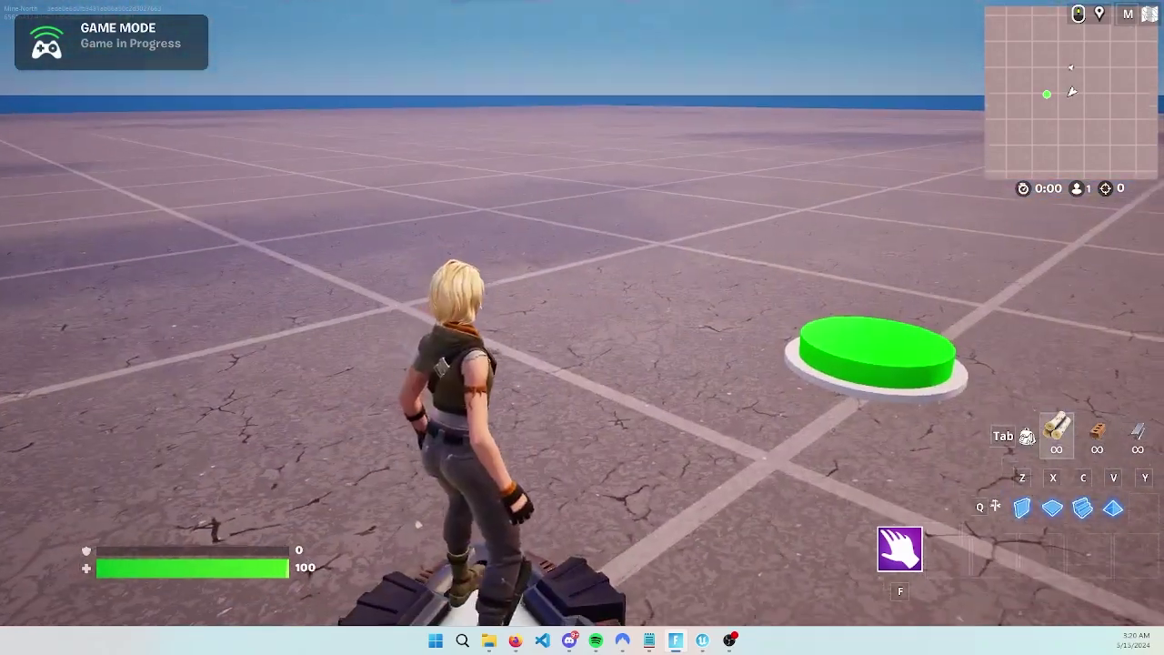
Playtest the green floor button by running the character onto it, backing off and viewing it from several sides
key("a")
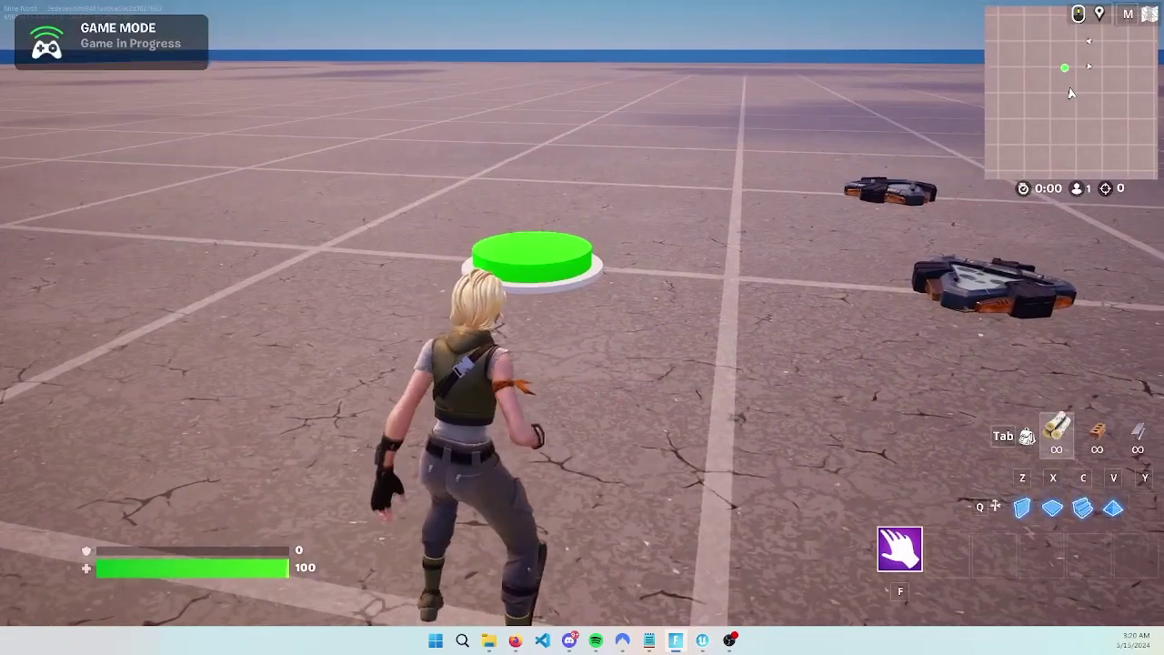
key("w")
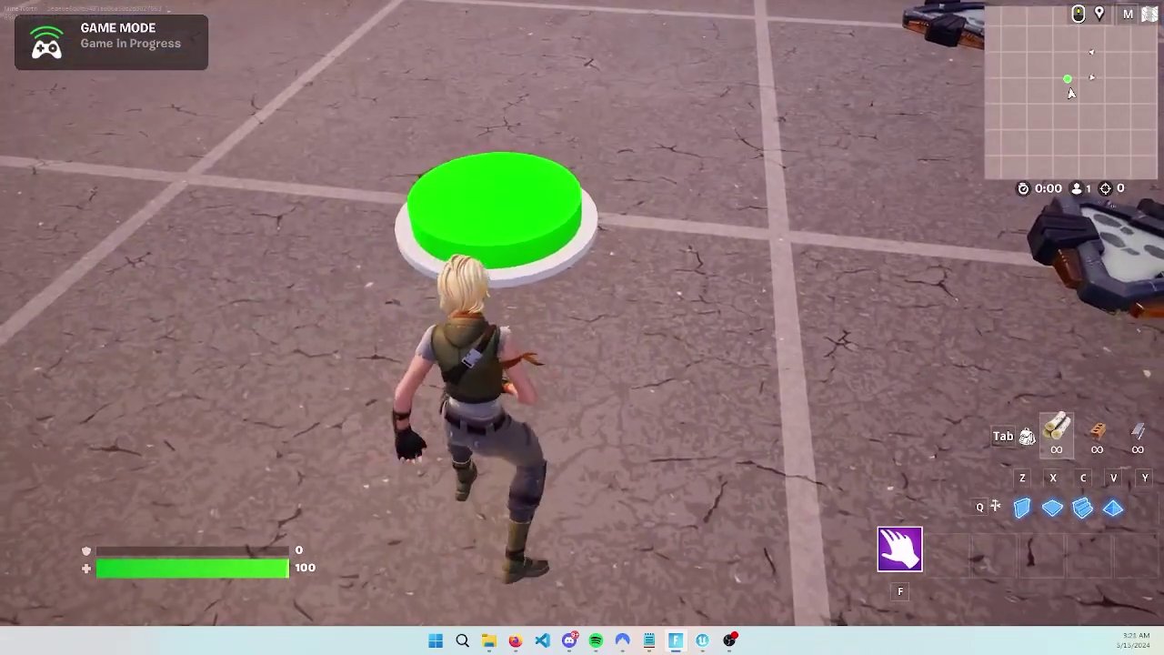
key("w")
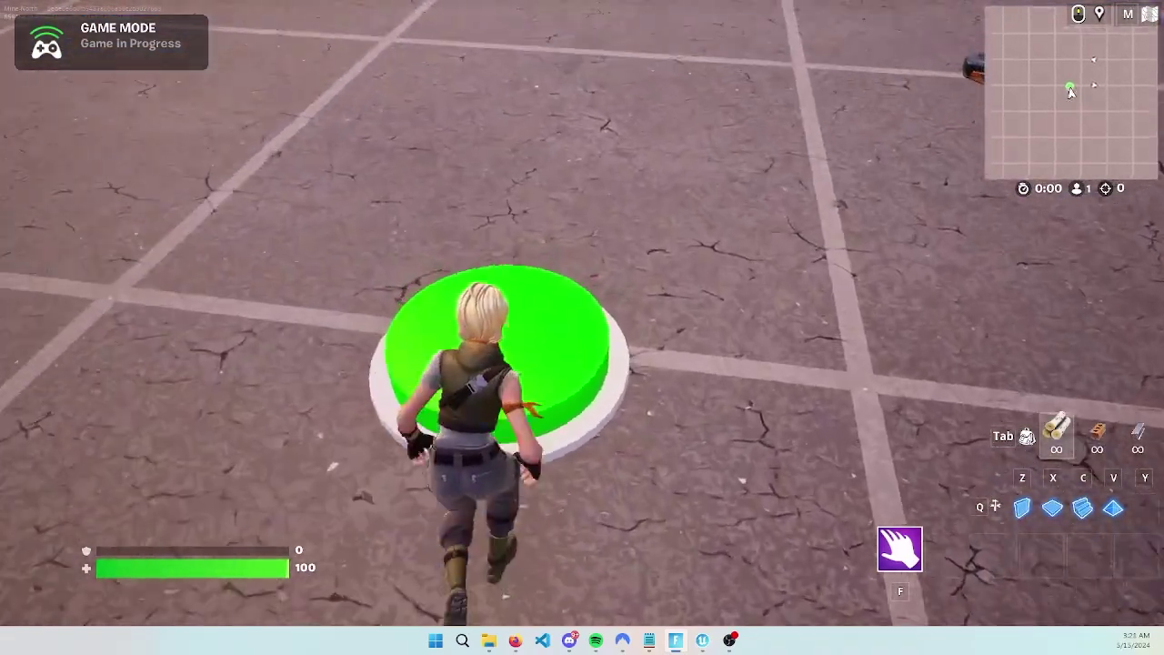
key("s")
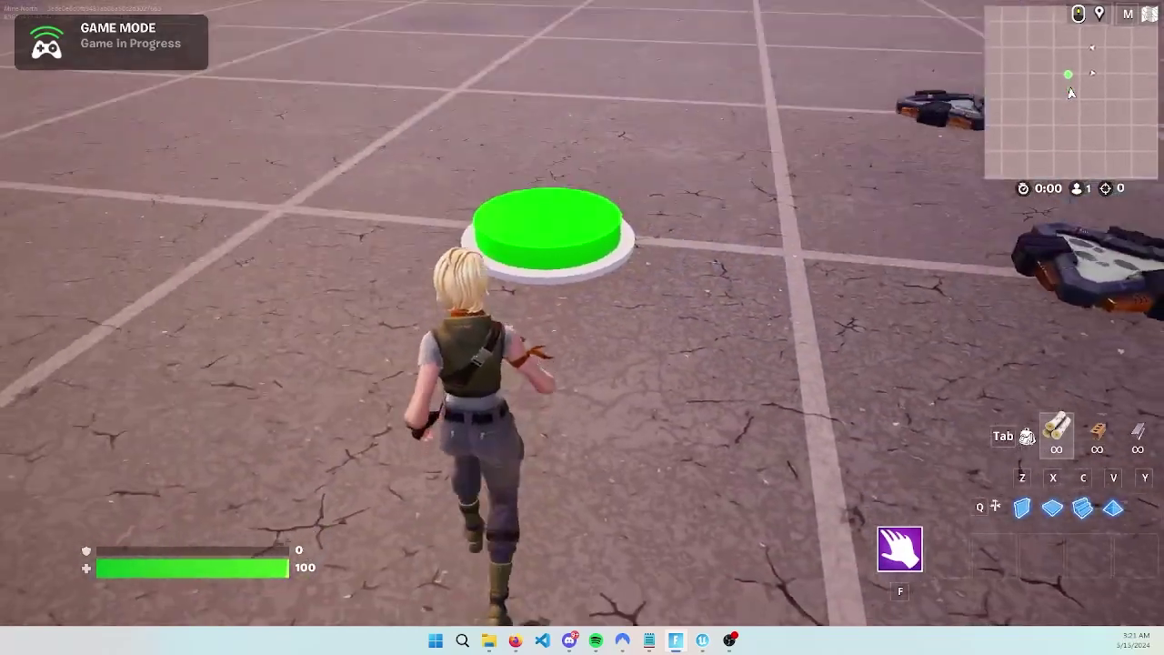
key("w")
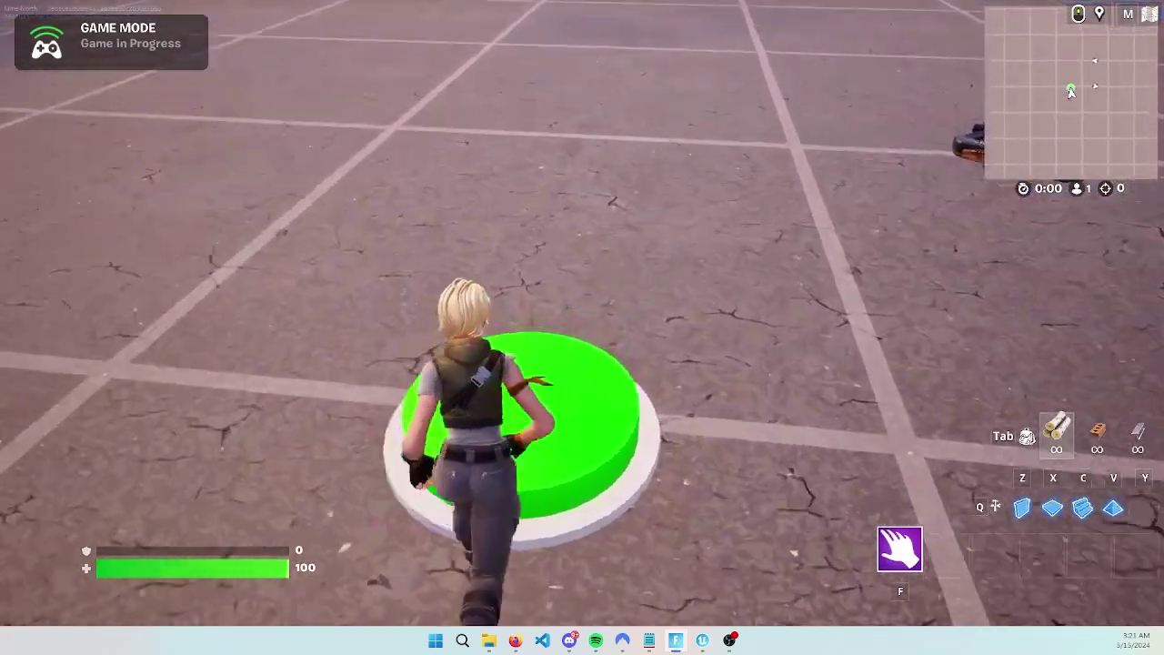
key("s")
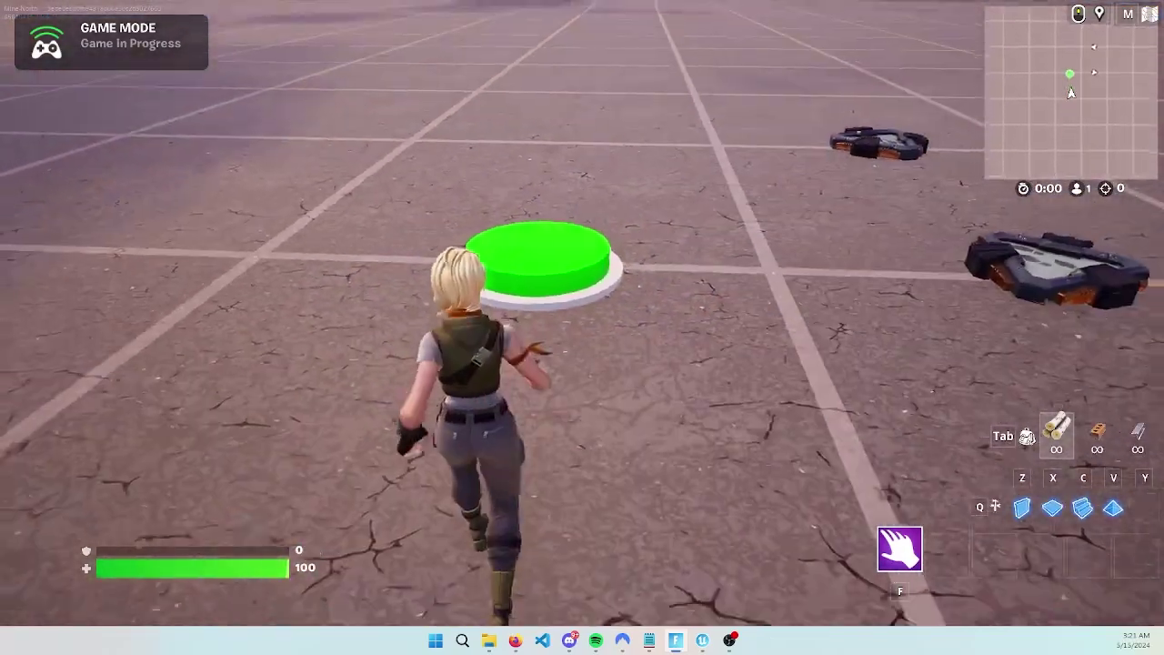
key("a")
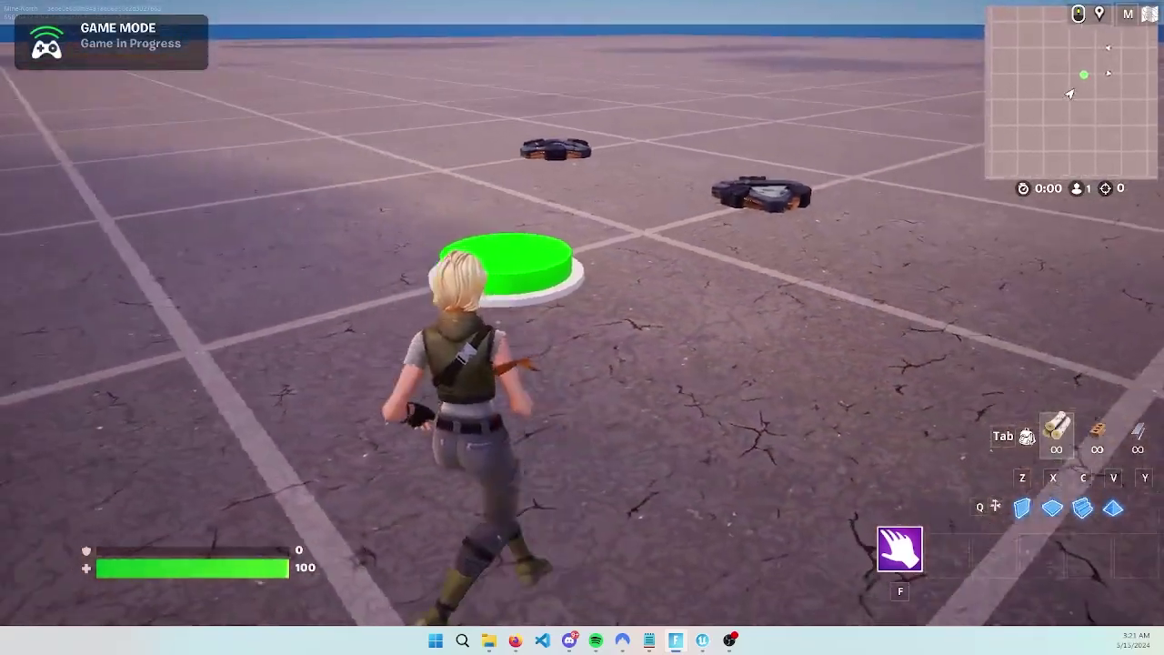
key("d")
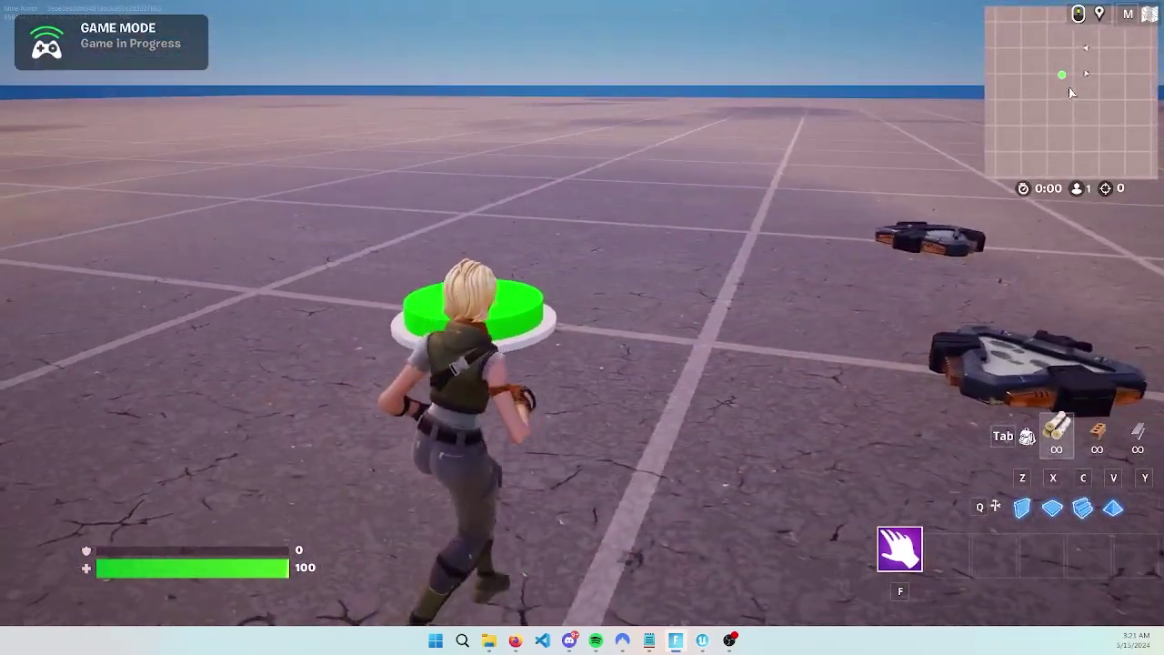
key("a")
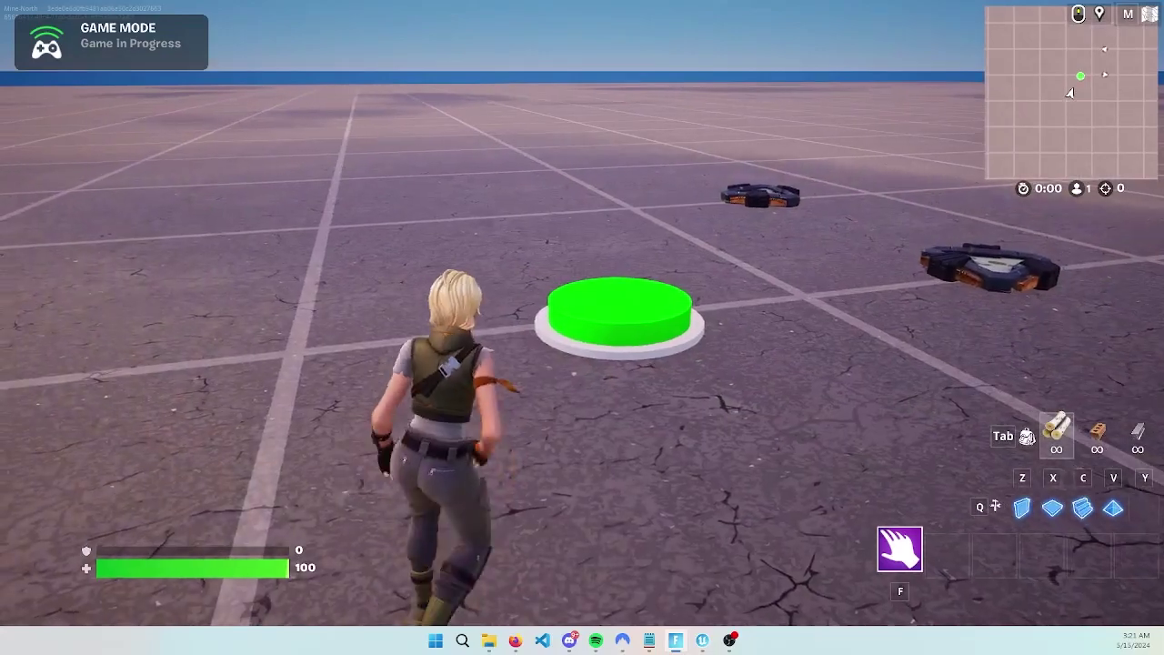
key("d")
key("w")
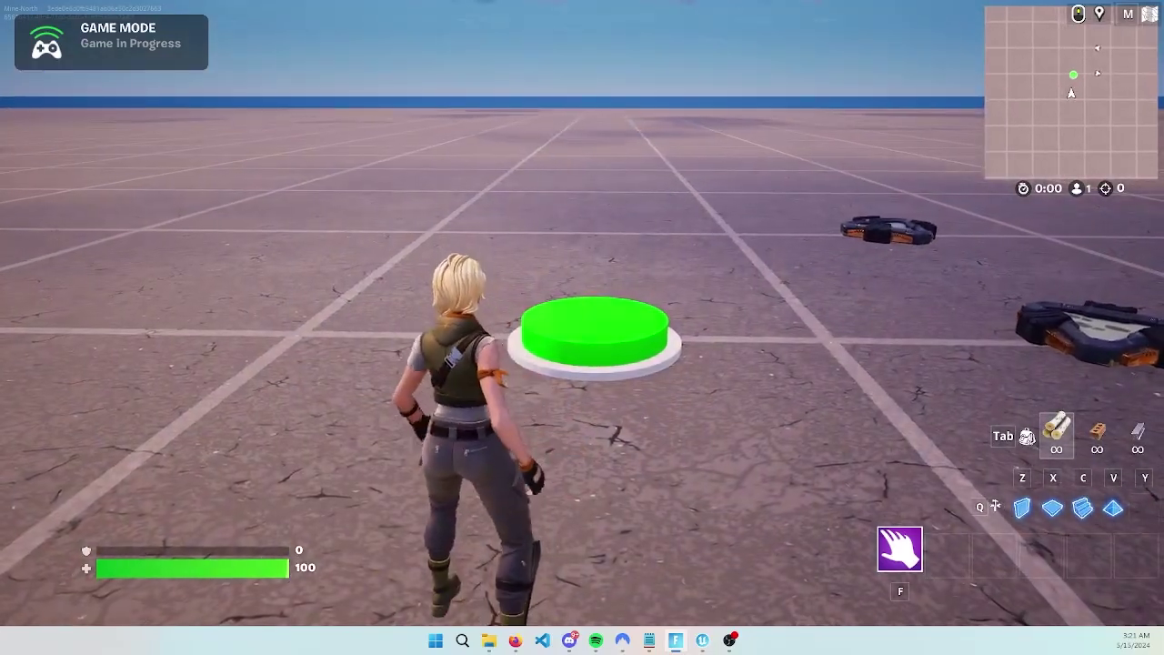